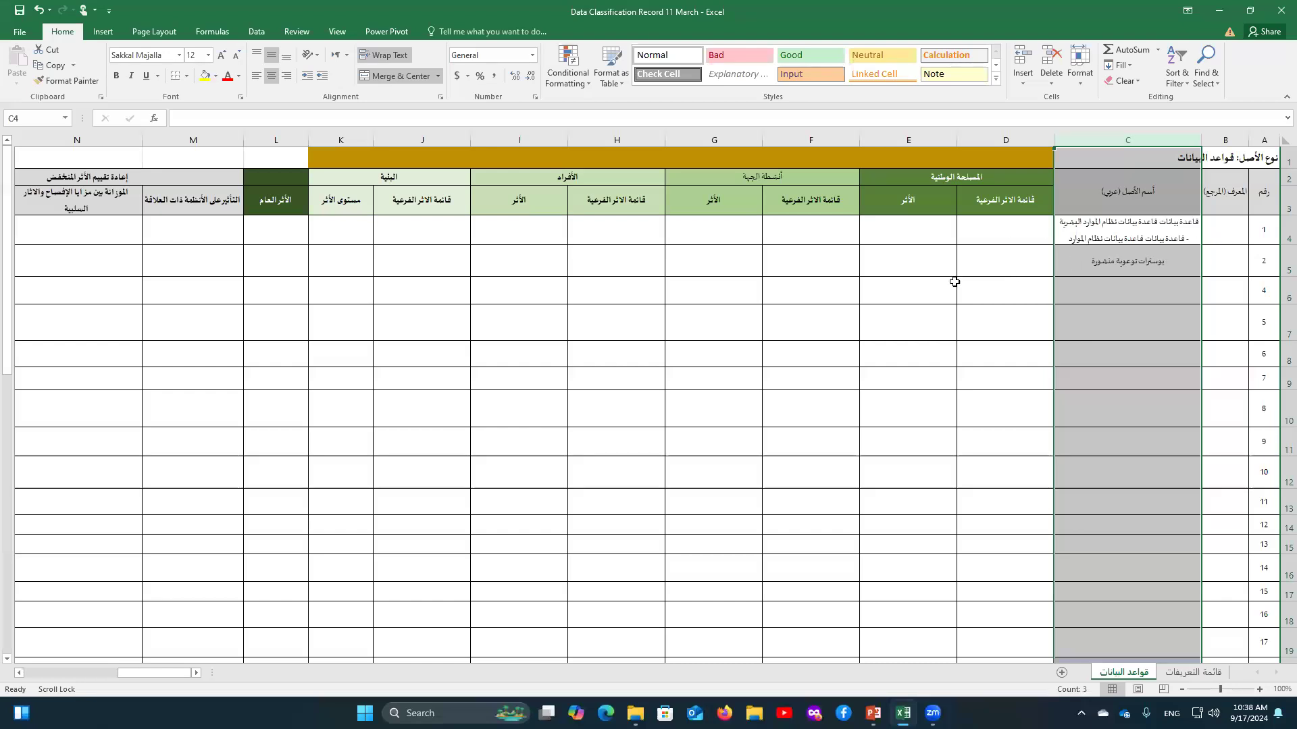
- Set the national interest (المصلحة الوطنية) sub-impact of the first record, cell D4, to سمعة المملكة
{"action": "left_click", "coordinate": [1169, 228]}
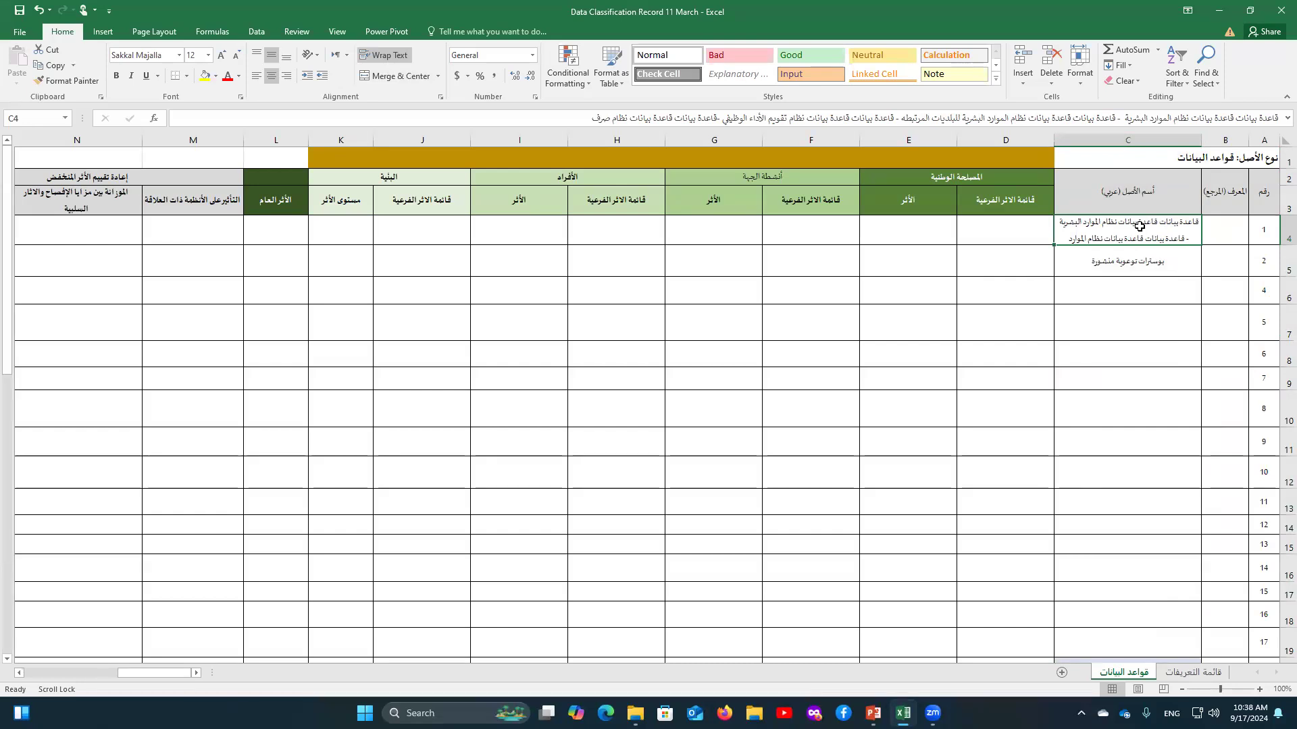
{"action": "left_click", "coordinate": [953, 178]}
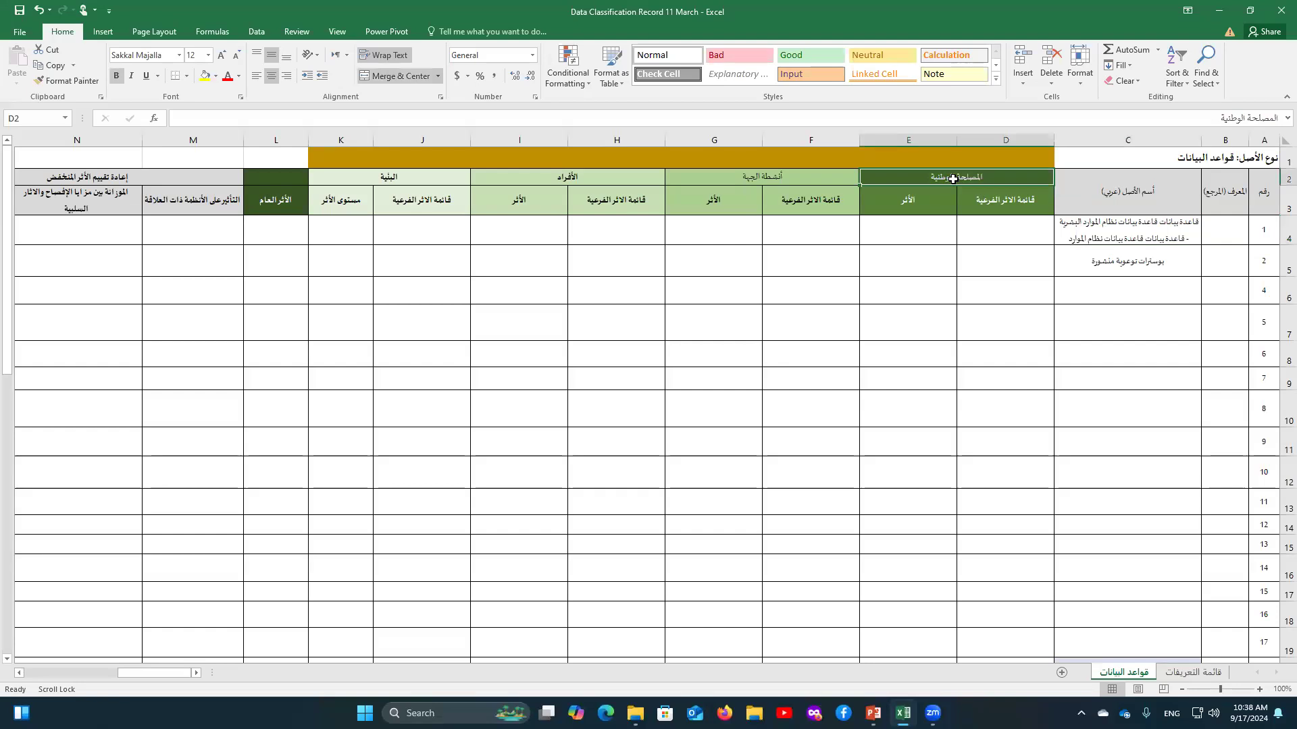
{"action": "left_click", "coordinate": [999, 201]}
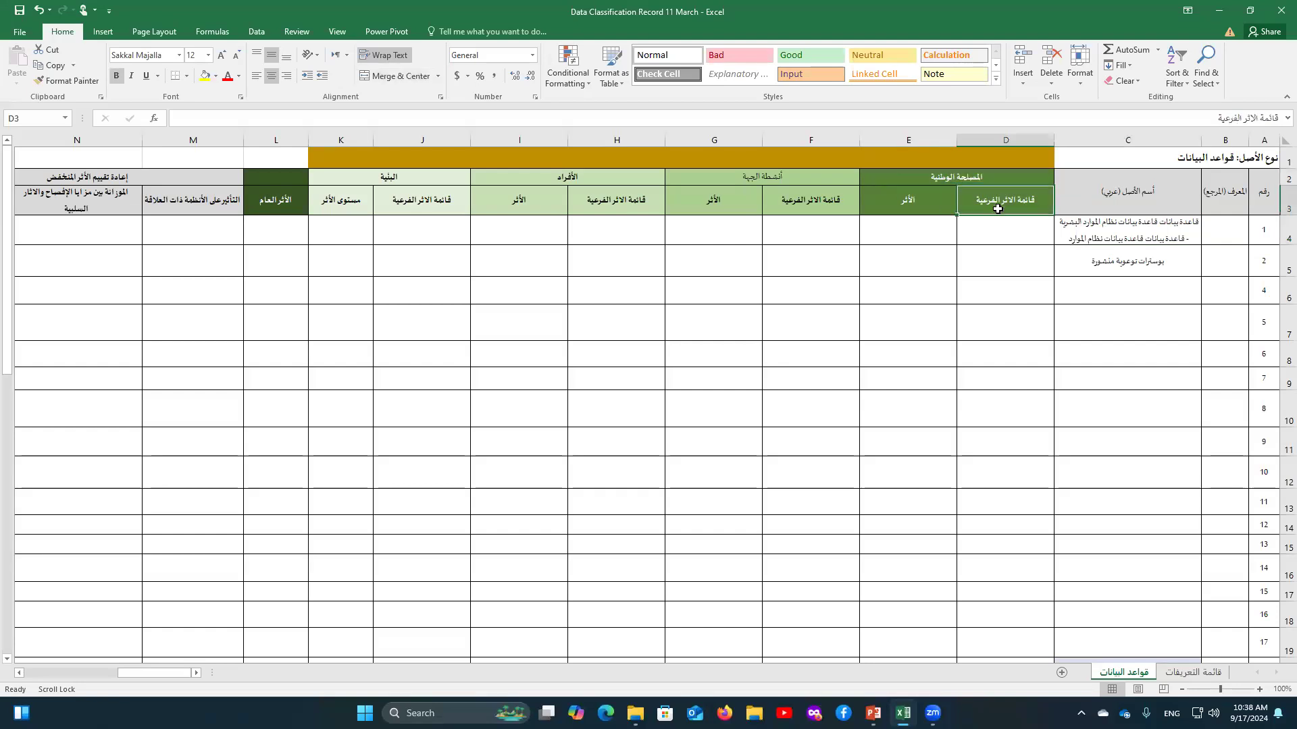
{"action": "left_click", "coordinate": [985, 231]}
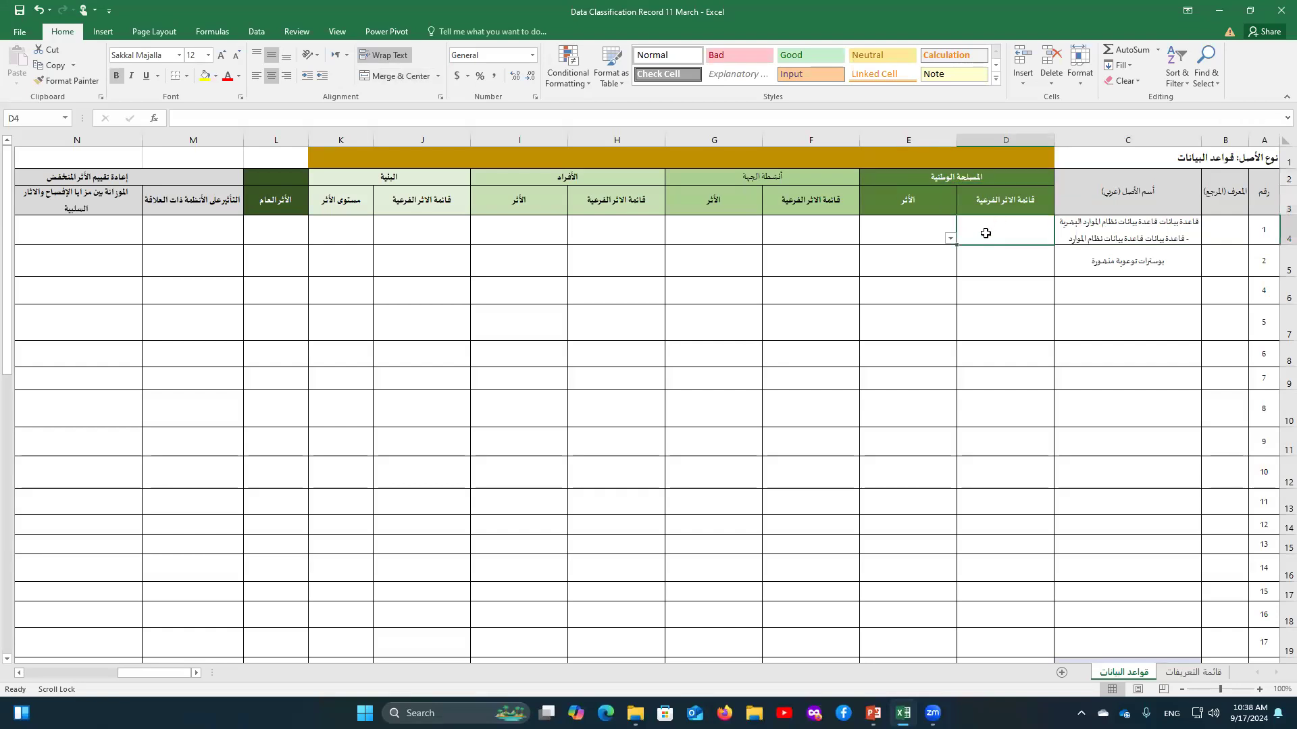
{"action": "left_click", "coordinate": [950, 239]}
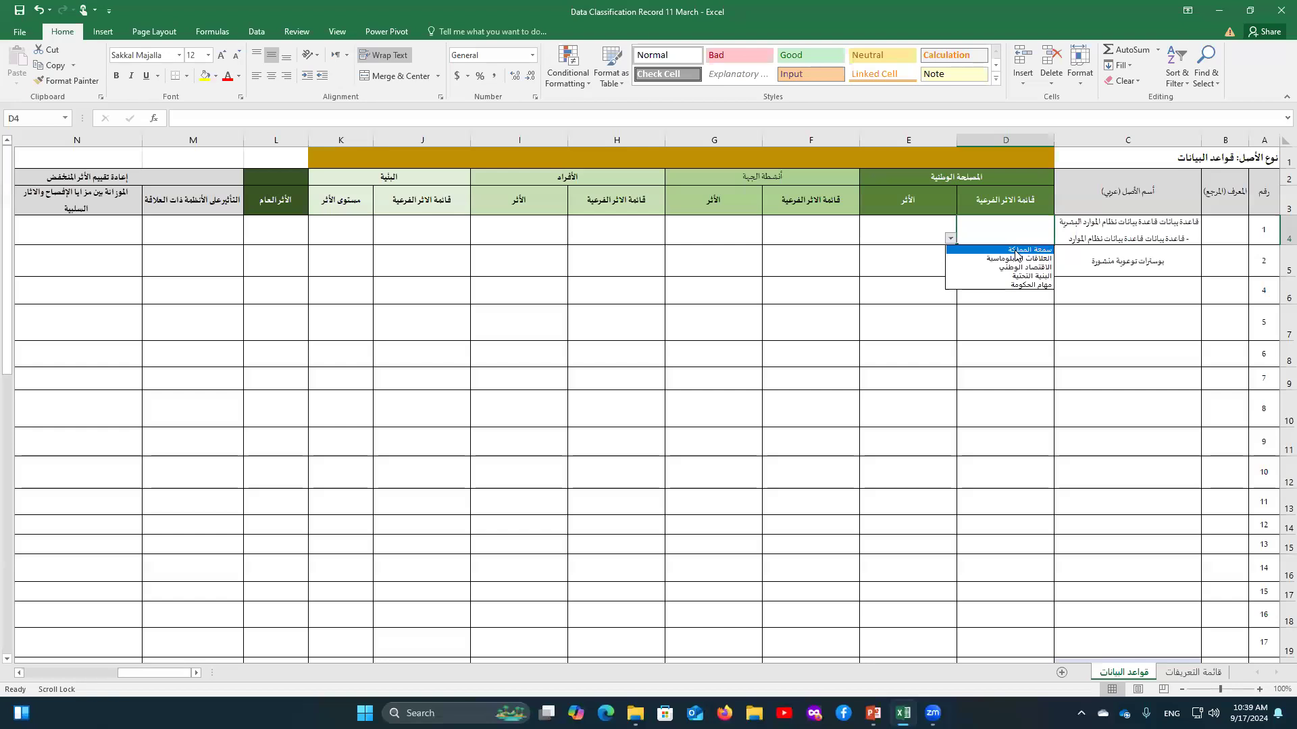
{"action": "left_click", "coordinate": [1016, 251]}
- Set the national interest impact level (الأثر) of the first record, cell E4, to متوسط
{"action": "left_click", "coordinate": [896, 245]}
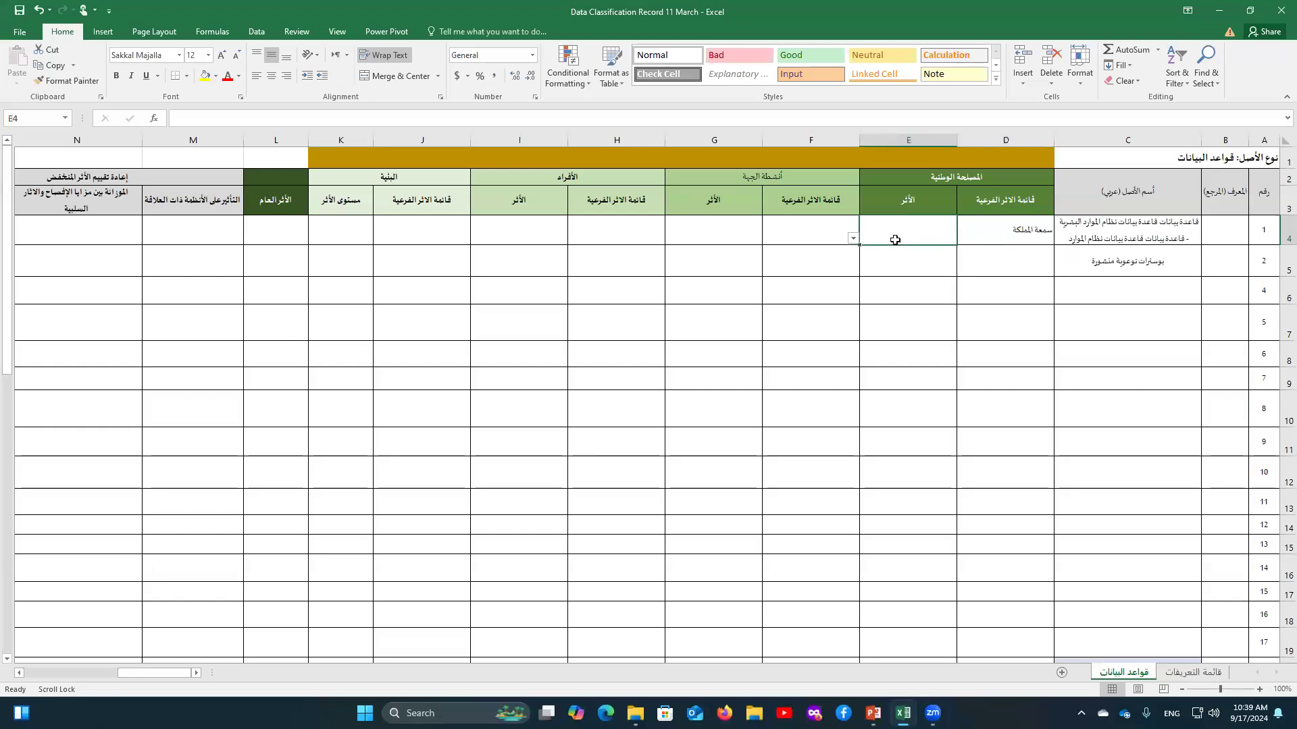
{"action": "left_click", "coordinate": [854, 238]}
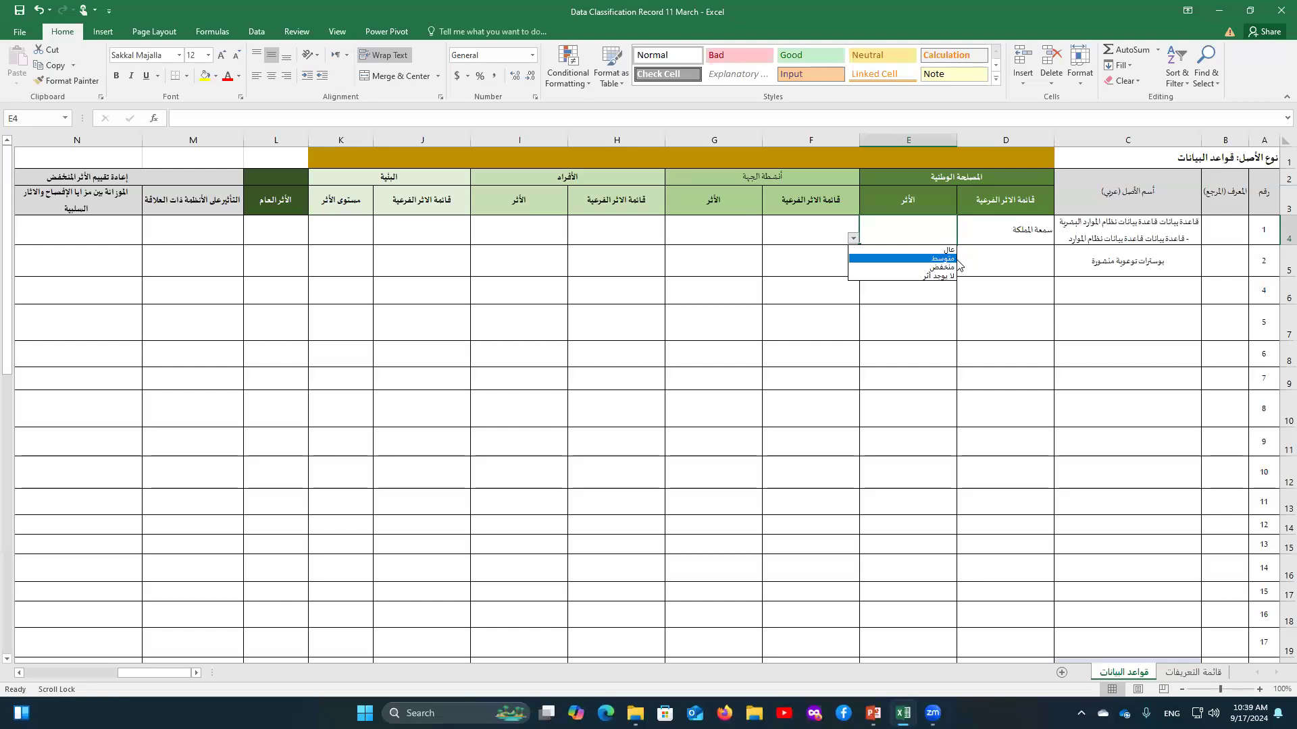
{"action": "key", "text": "Escape"}
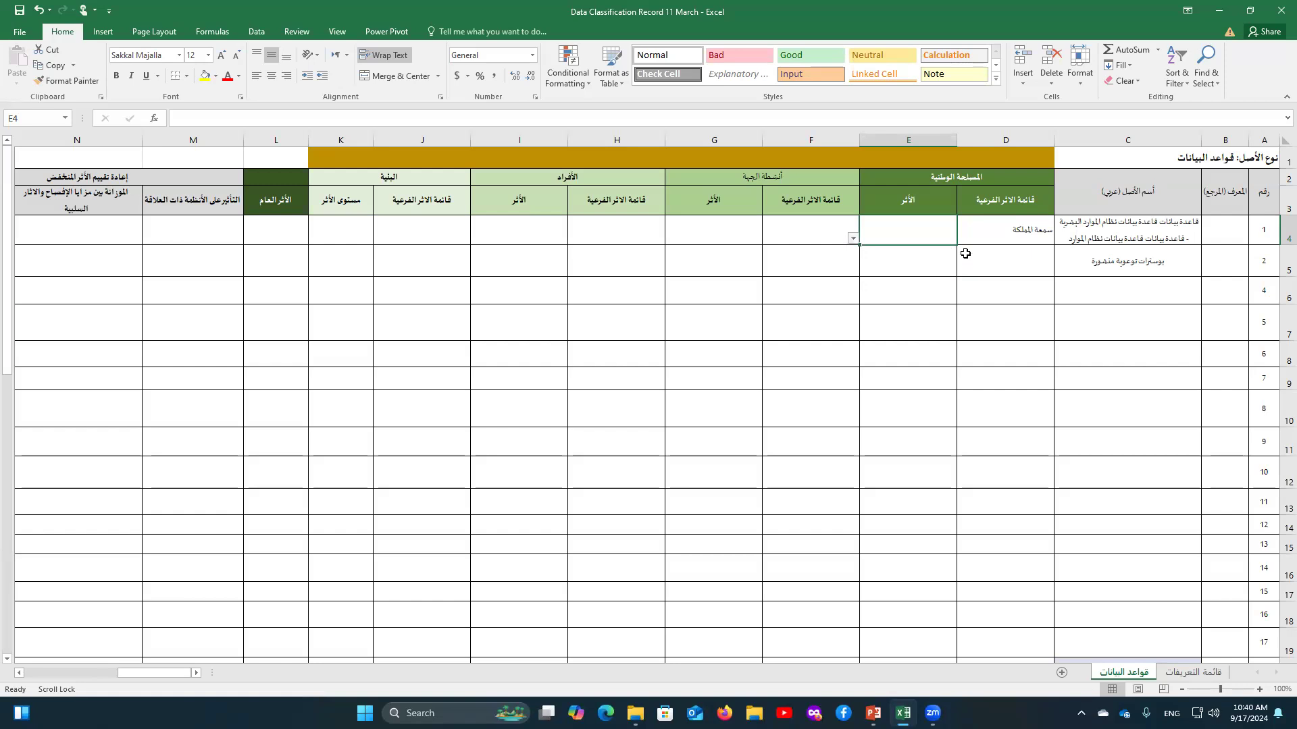
{"action": "left_click", "coordinate": [853, 237]}
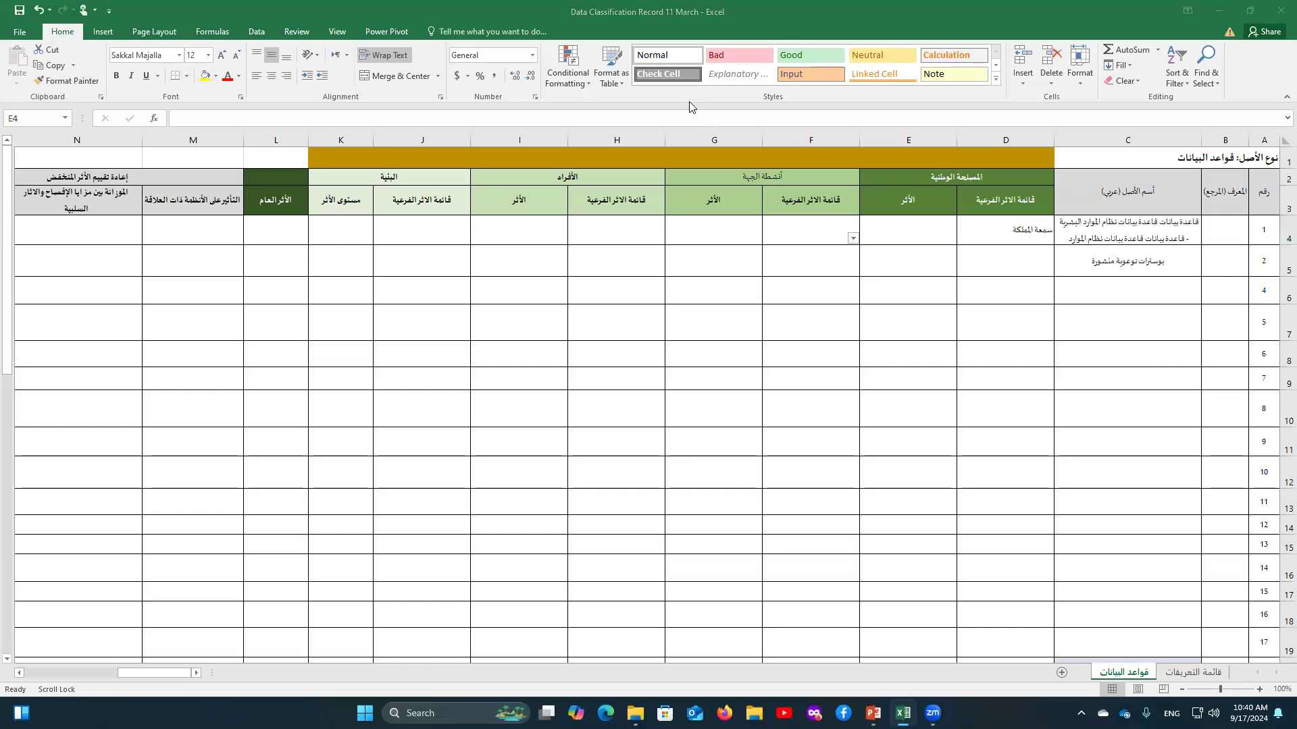
{"action": "left_click", "coordinate": [862, 230]}
{"action": "left_click", "coordinate": [854, 239]}
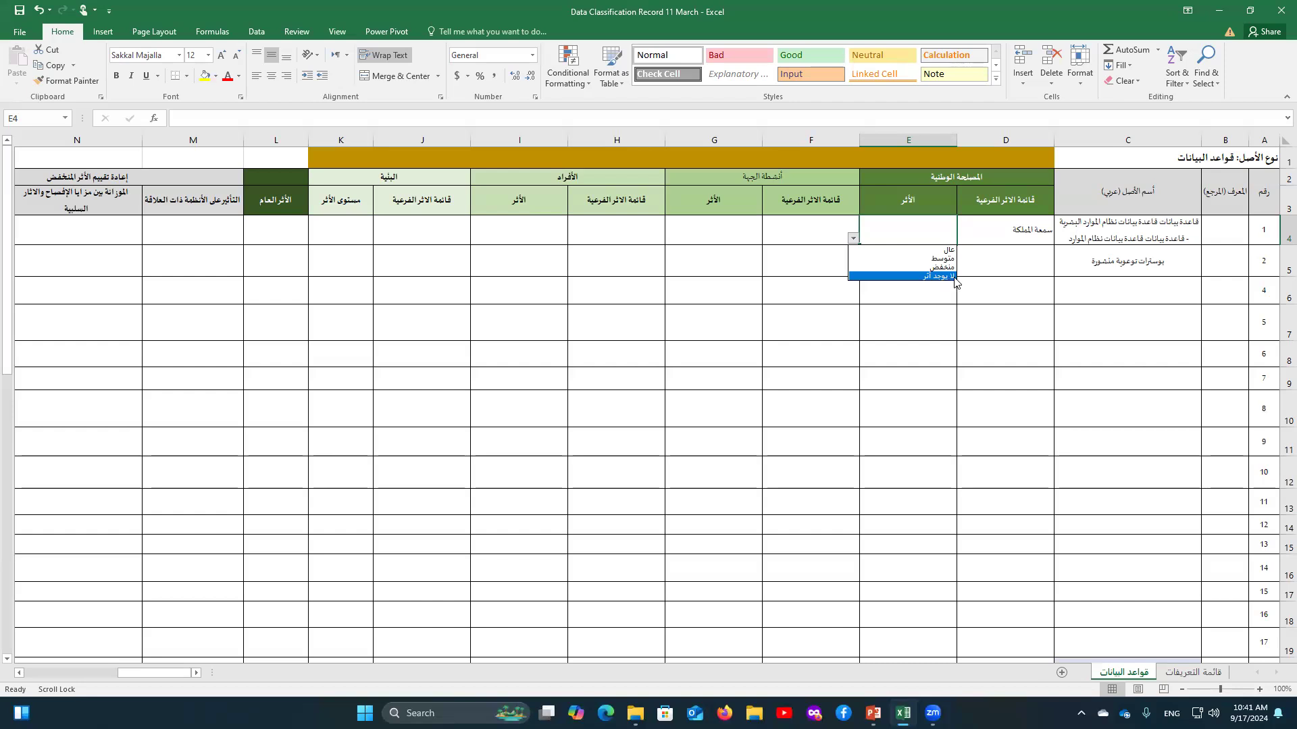
{"action": "left_click", "coordinate": [944, 260]}
{"action": "key", "text": "Right"}
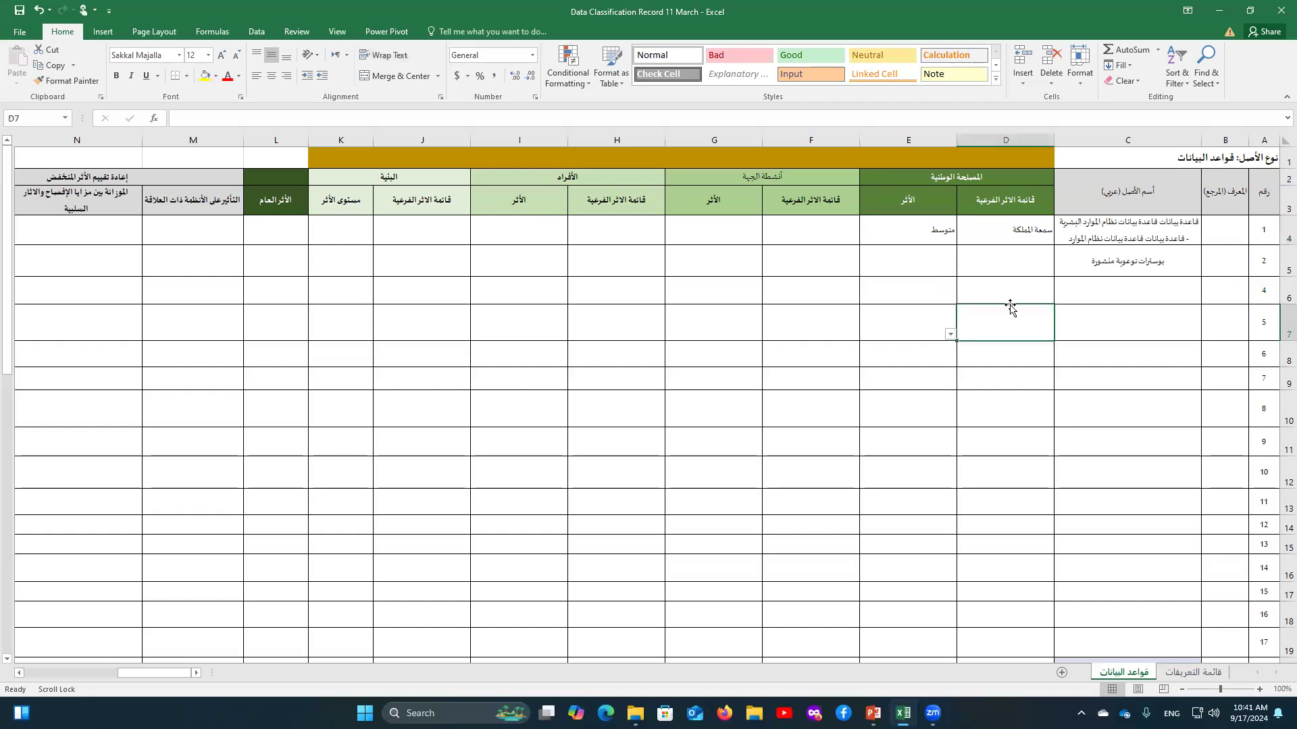
- Change the first record's national interest sub-impact in D4 to العلاقات الدبلوماسية
{"action": "left_click", "coordinate": [951, 237]}
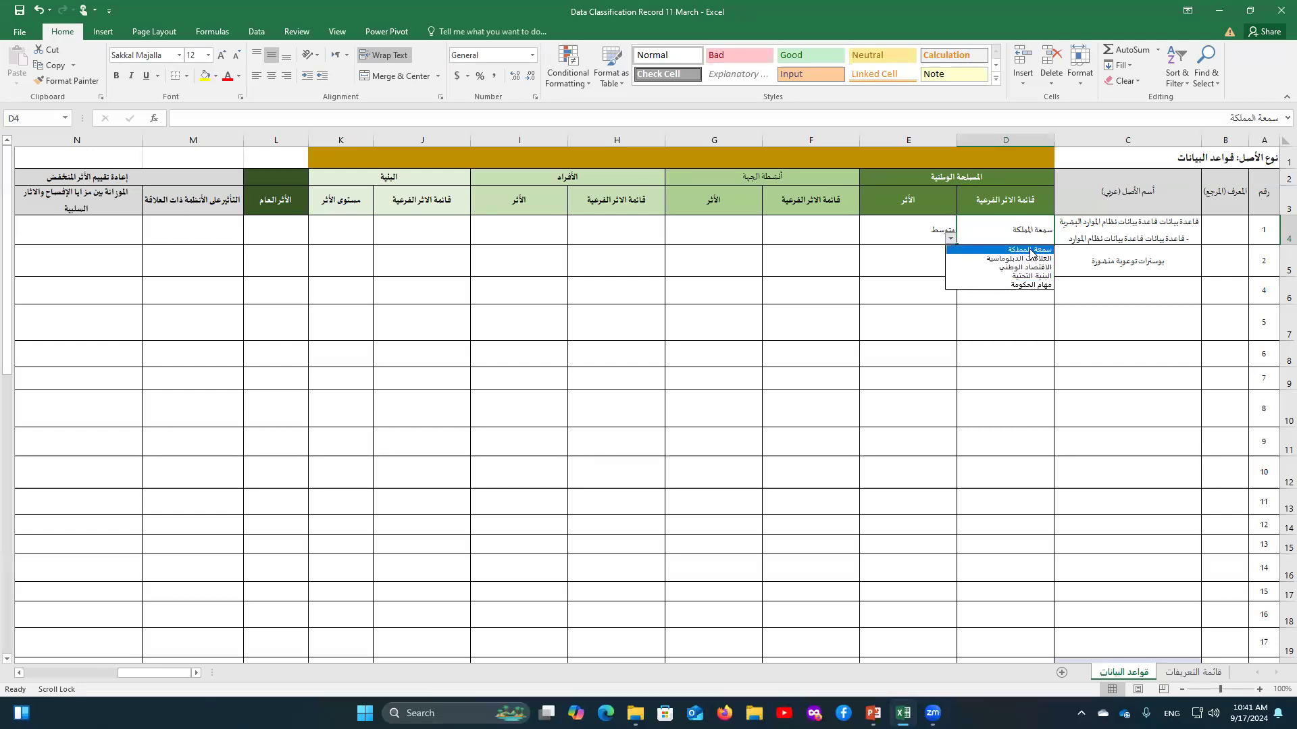
{"action": "left_click", "coordinate": [1033, 250]}
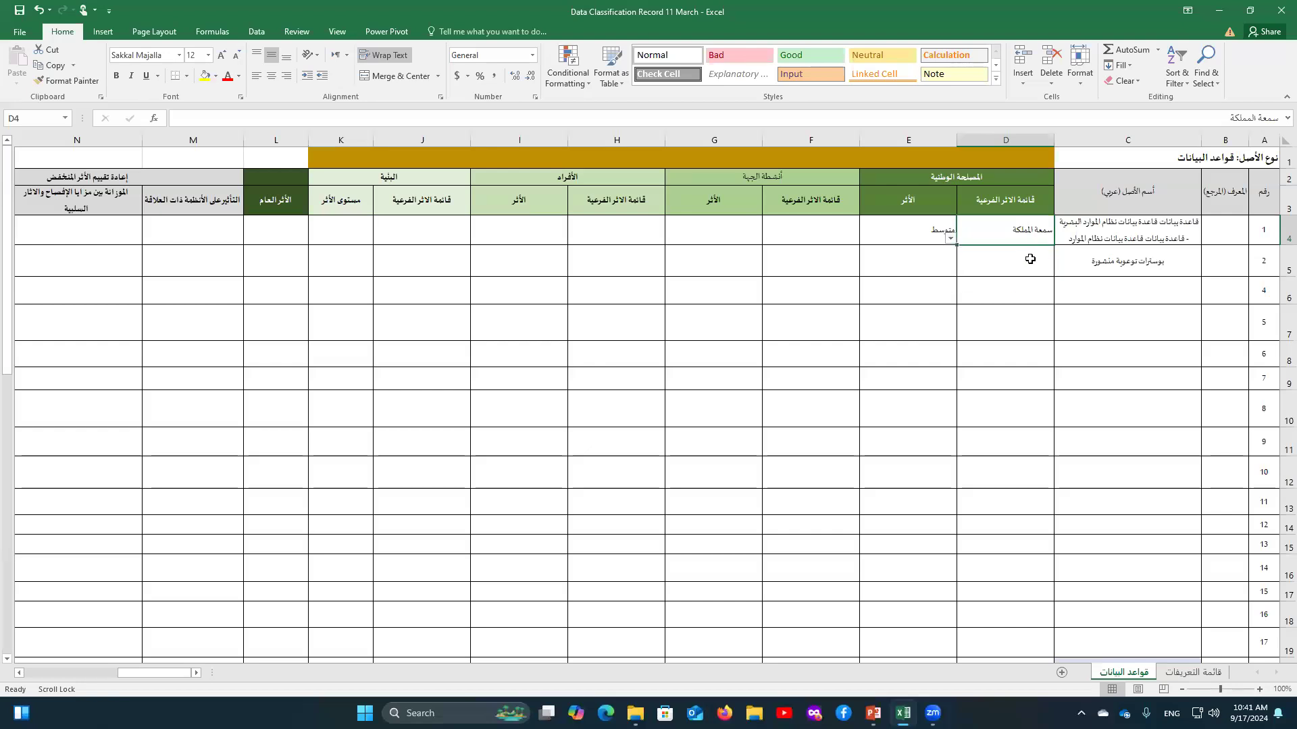
{"action": "left_click", "coordinate": [953, 240]}
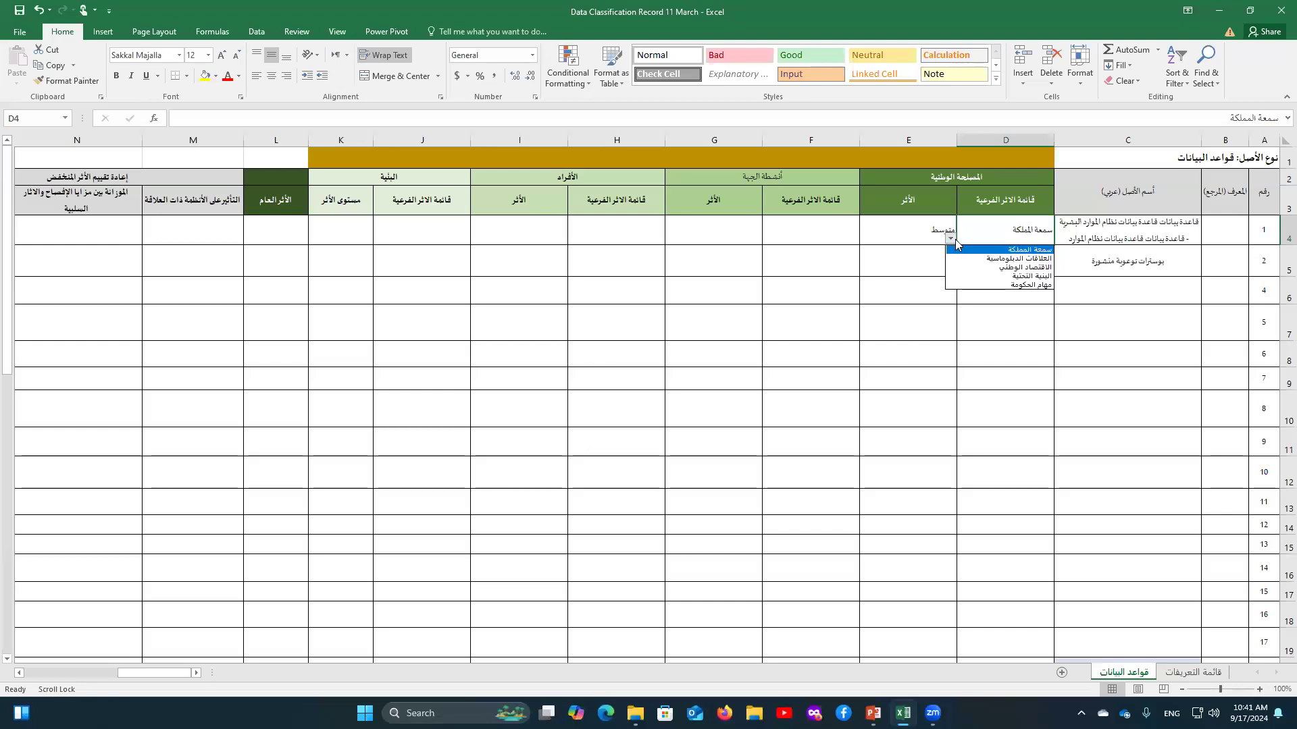
{"action": "left_click", "coordinate": [1016, 258]}
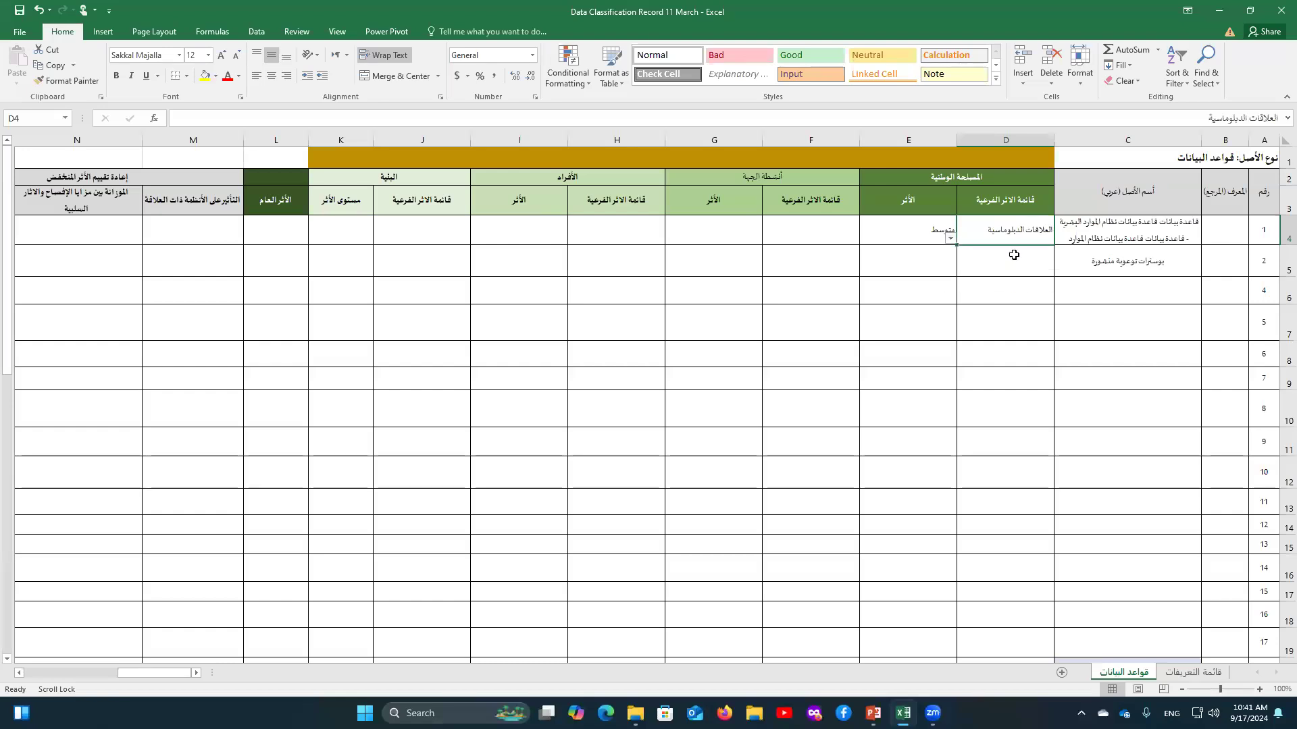
{"action": "left_click", "coordinate": [951, 238]}
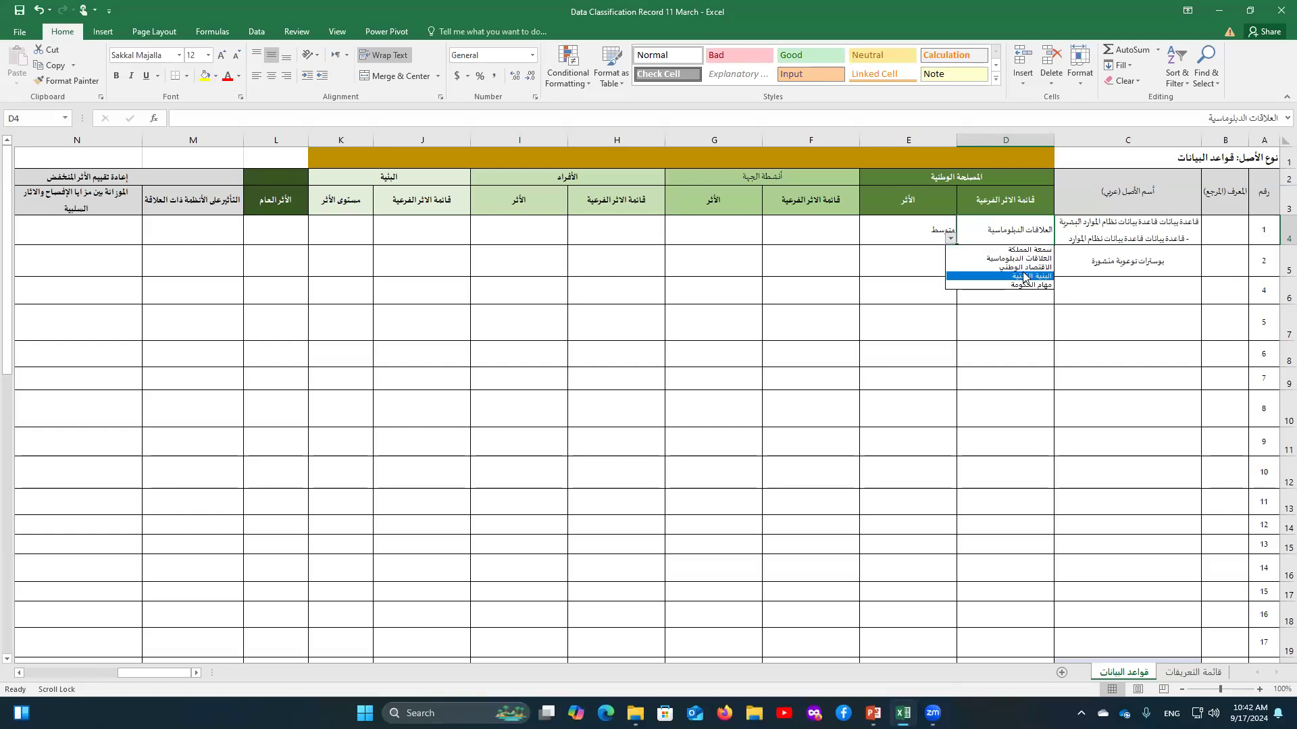
{"action": "left_click", "coordinate": [1016, 330]}
- For the first record's entity activities (أنشطة الجهة), set the sub-impact in F4 to ارباح الجهات and the impact level in G4 to منخفض
{"action": "left_click", "coordinate": [780, 179]}
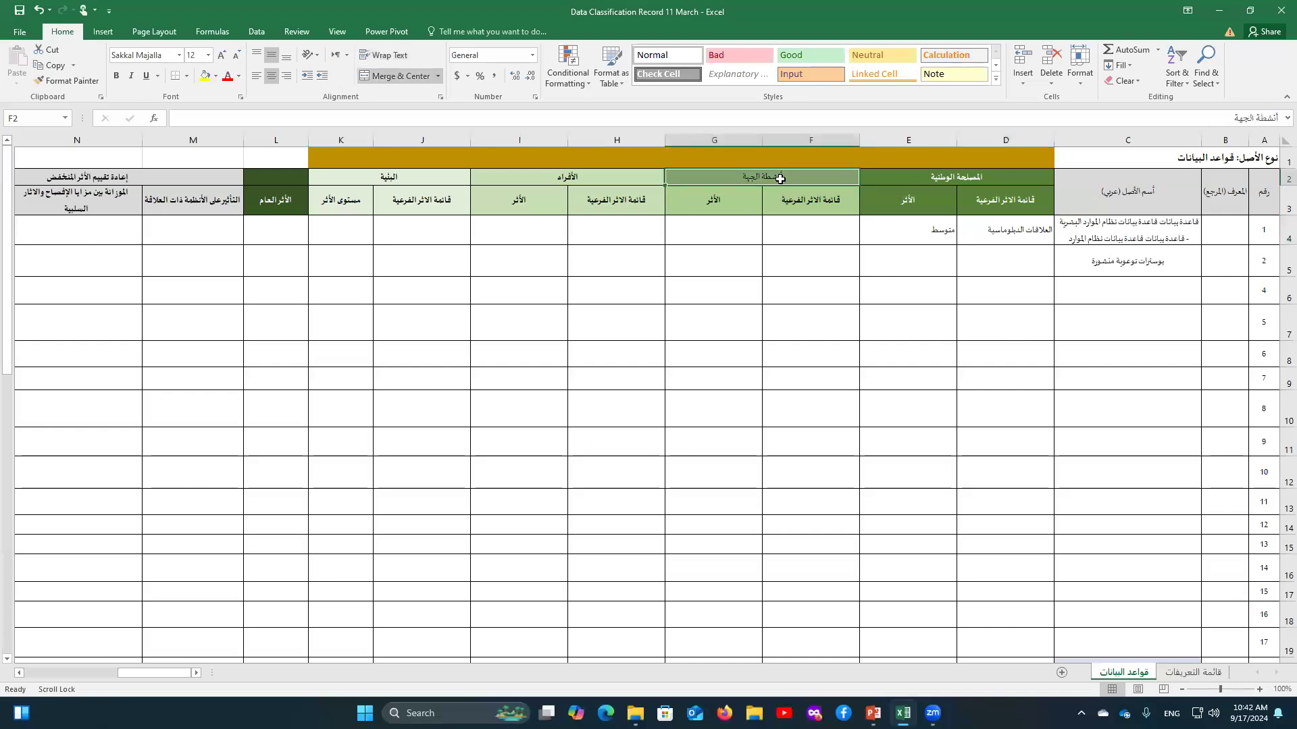
{"action": "left_click", "coordinate": [796, 226]}
{"action": "left_click", "coordinate": [755, 239]}
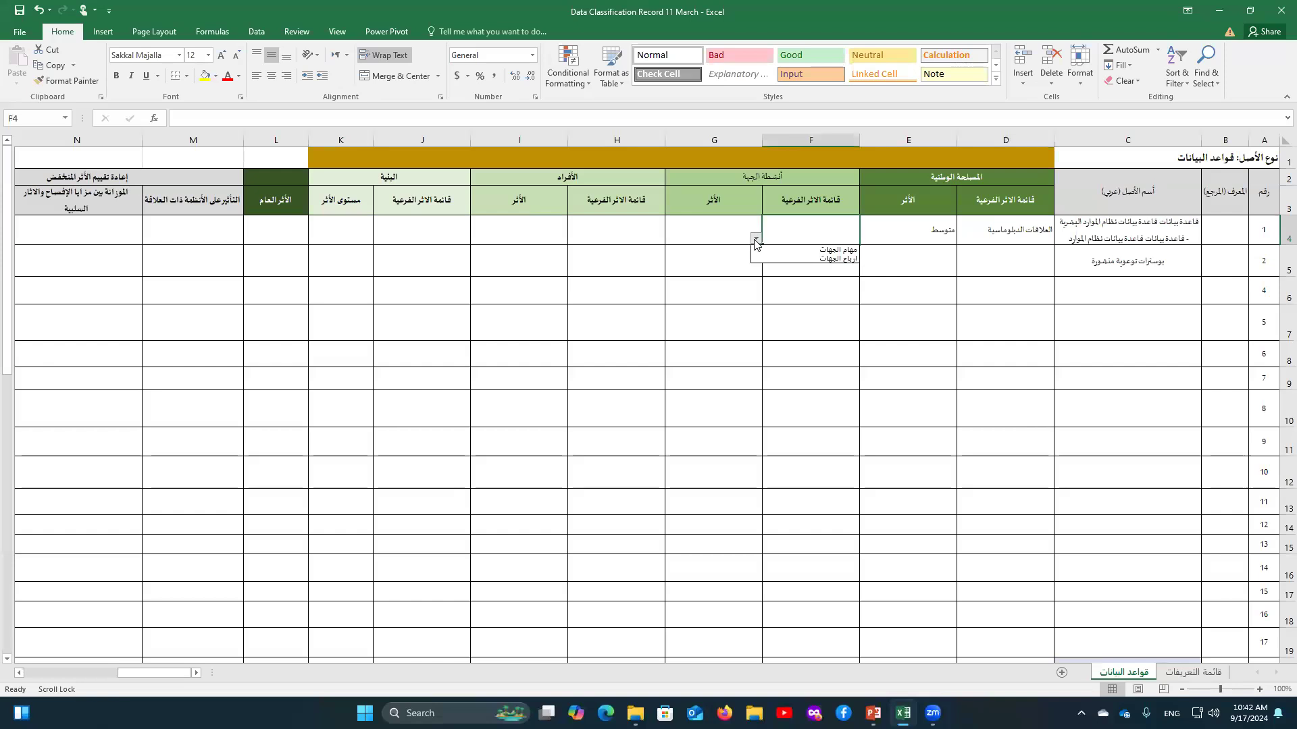
{"action": "left_click", "coordinate": [843, 259]}
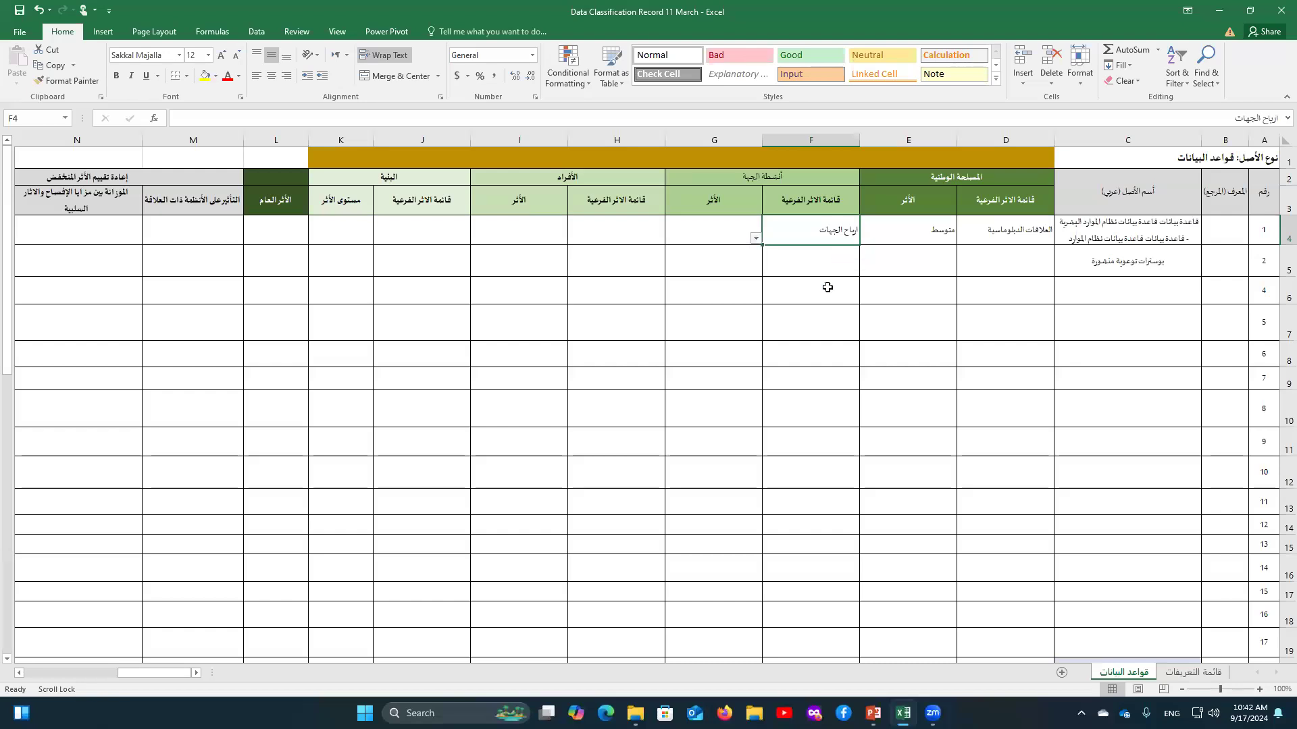
{"action": "left_click", "coordinate": [702, 241]}
{"action": "left_click", "coordinate": [657, 238]}
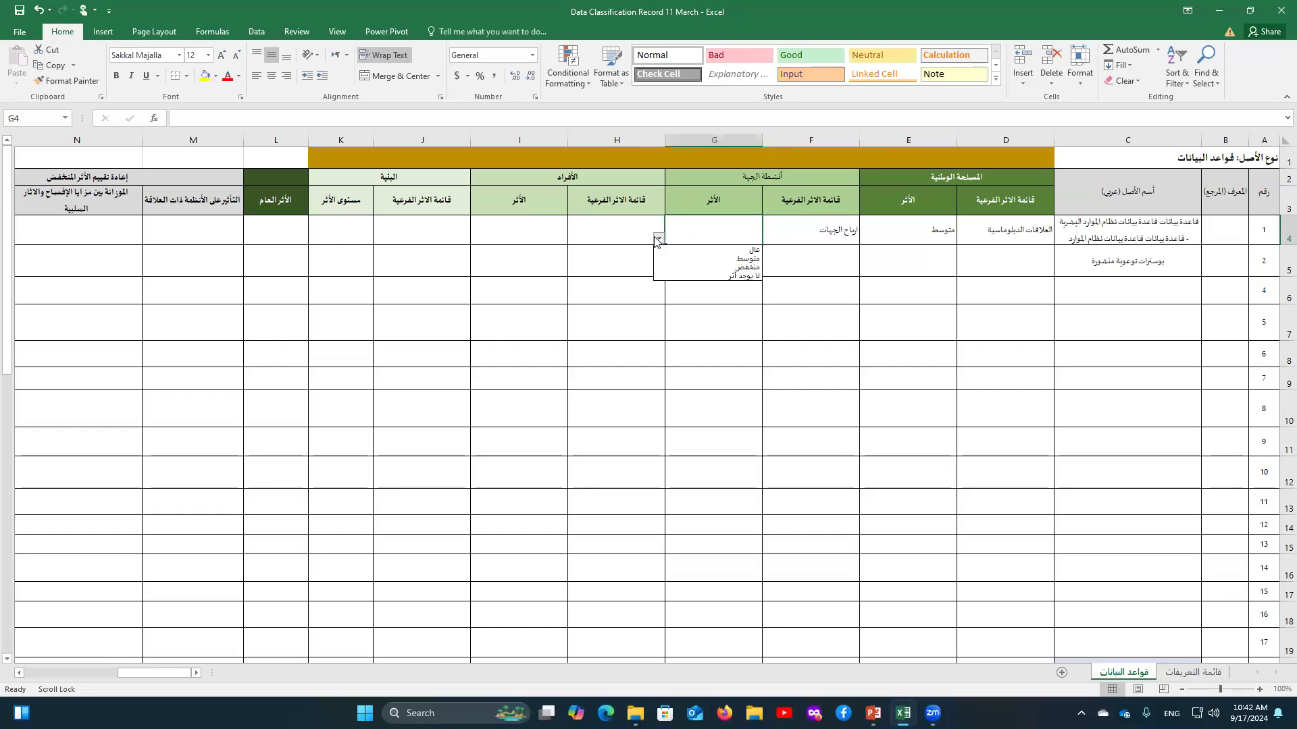
{"action": "left_click", "coordinate": [737, 268]}
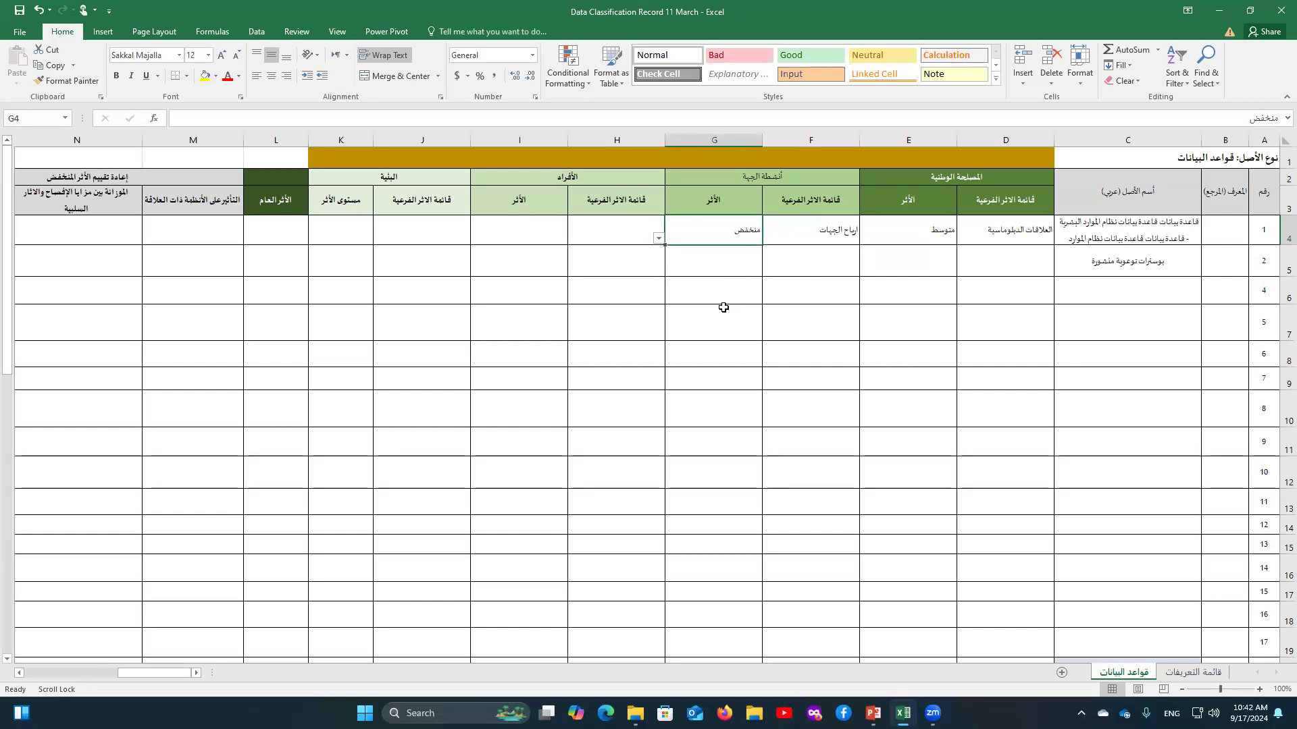
- Set the individuals (الأفراد) sub-impact of the first record, cell H4, to صحة وسلامة الافراد
{"action": "left_click", "coordinate": [635, 240]}
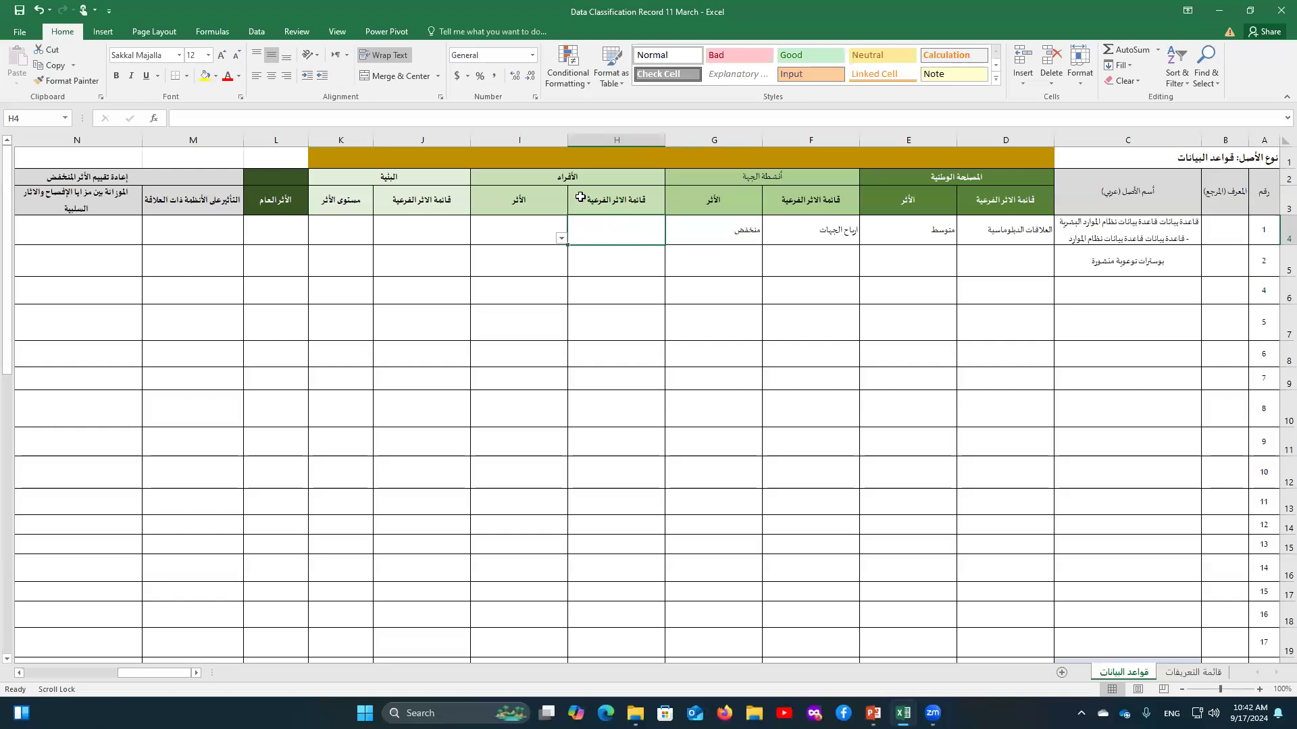
{"action": "left_click", "coordinate": [556, 179]}
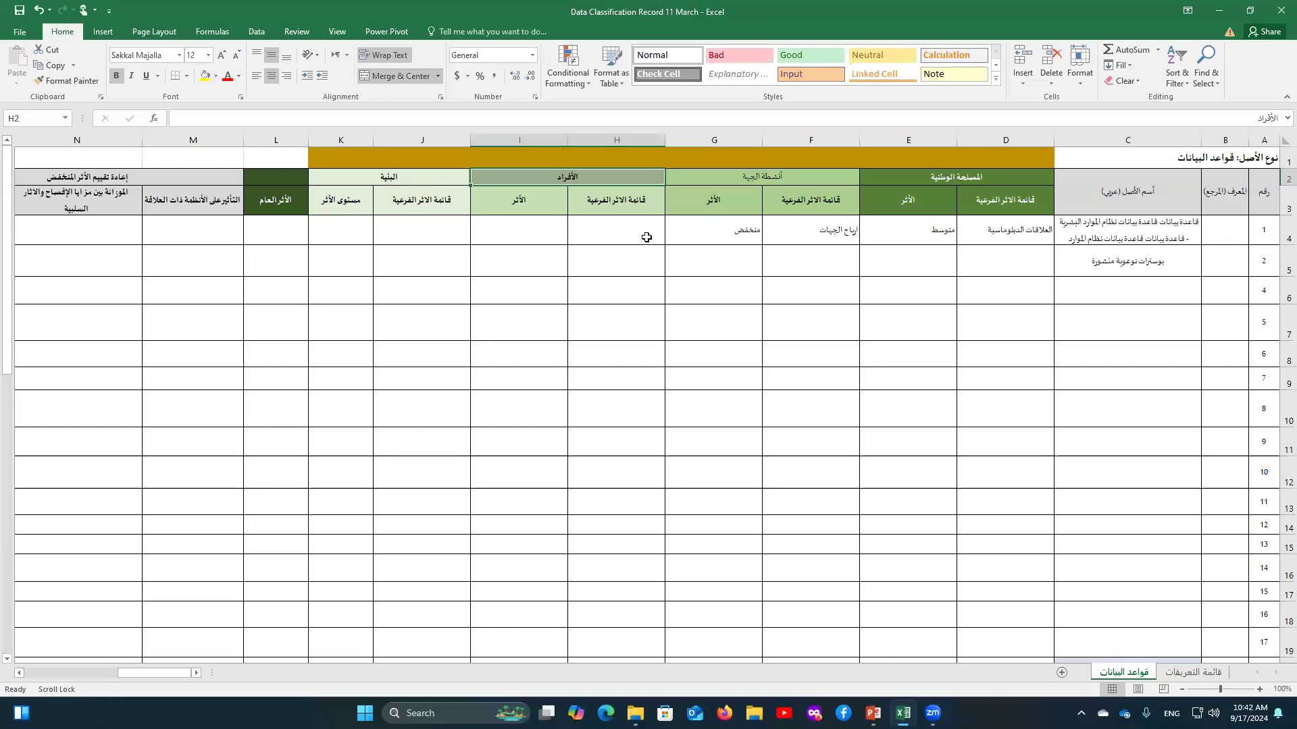
{"action": "left_click", "coordinate": [599, 237]}
{"action": "left_click", "coordinate": [562, 240]}
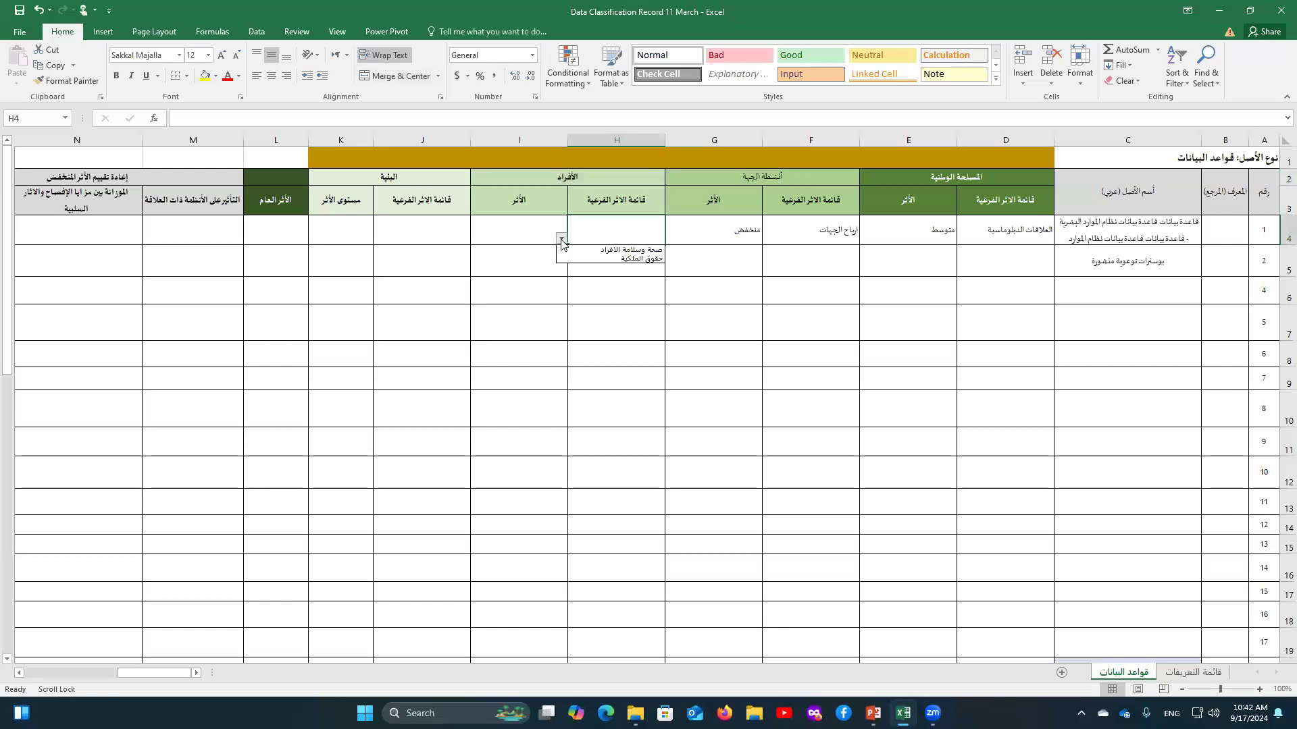
{"action": "left_click", "coordinate": [643, 250]}
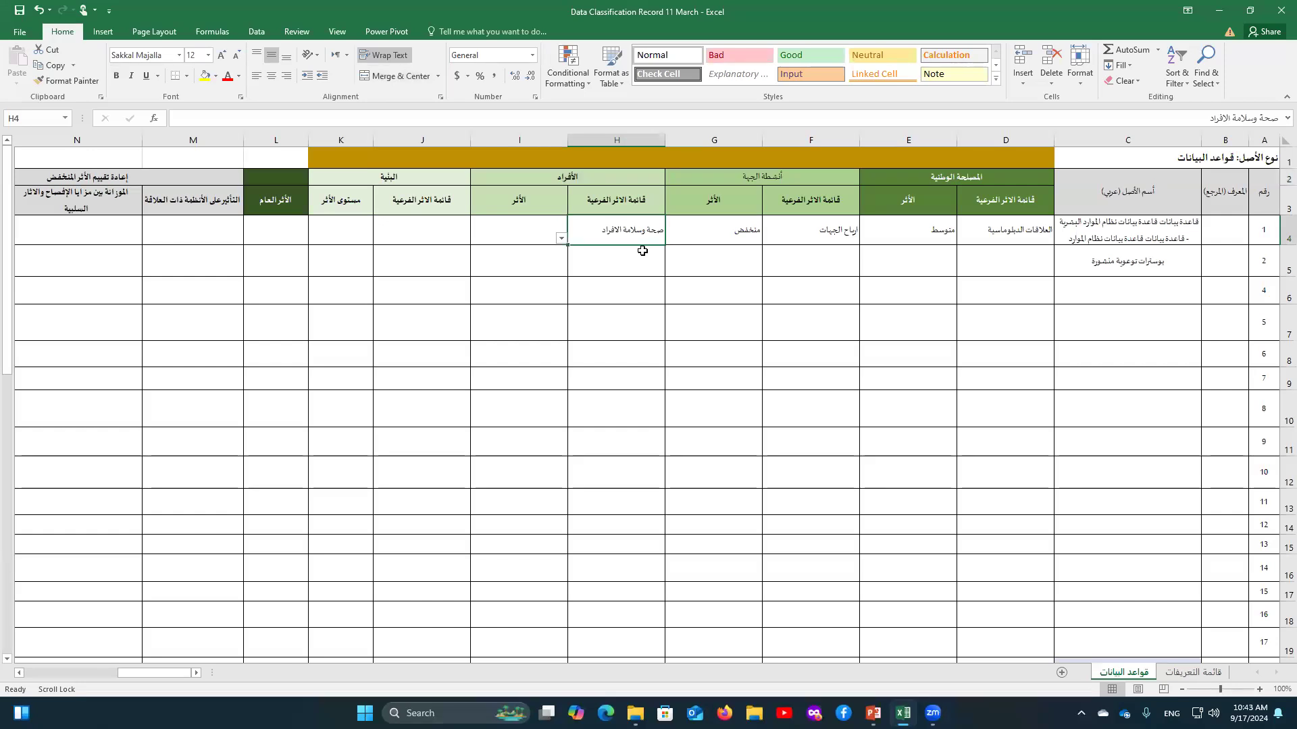
- Set the individuals impact level of the first record, cell I4, to عالٍ
{"action": "left_click", "coordinate": [515, 240]}
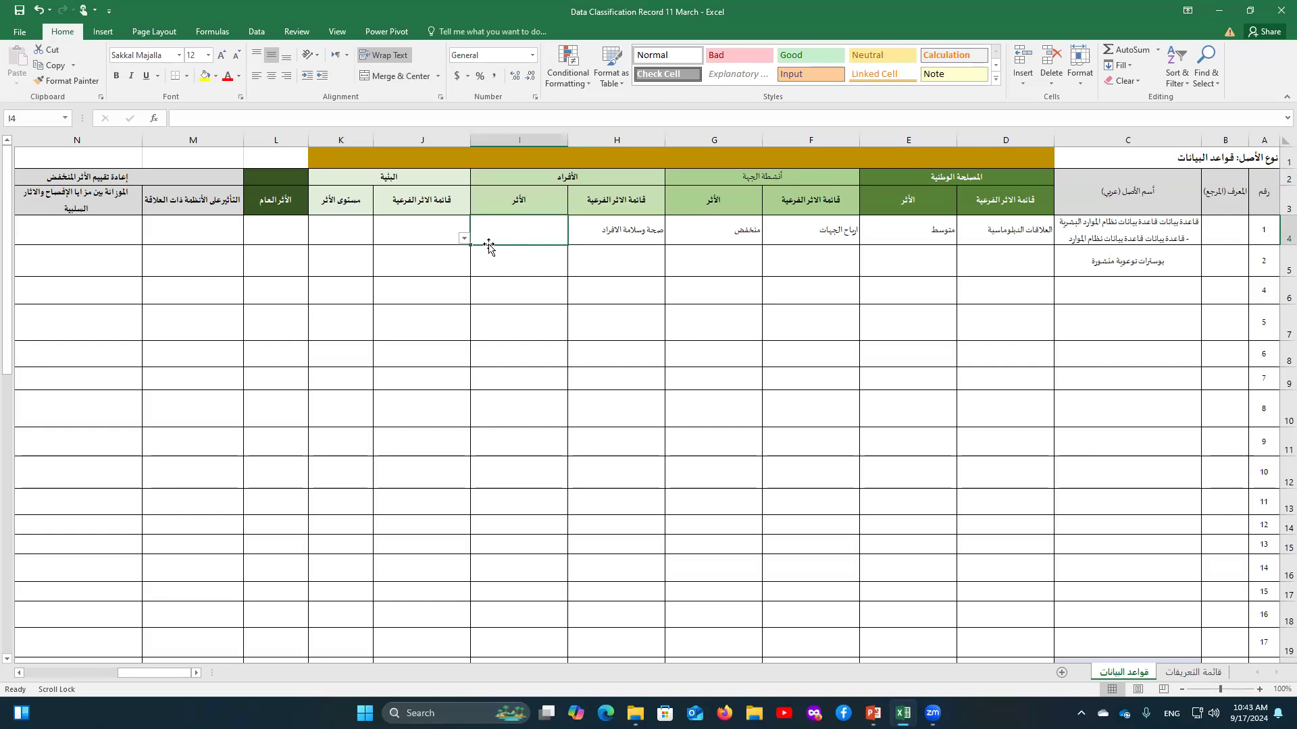
{"action": "left_click", "coordinate": [465, 240]}
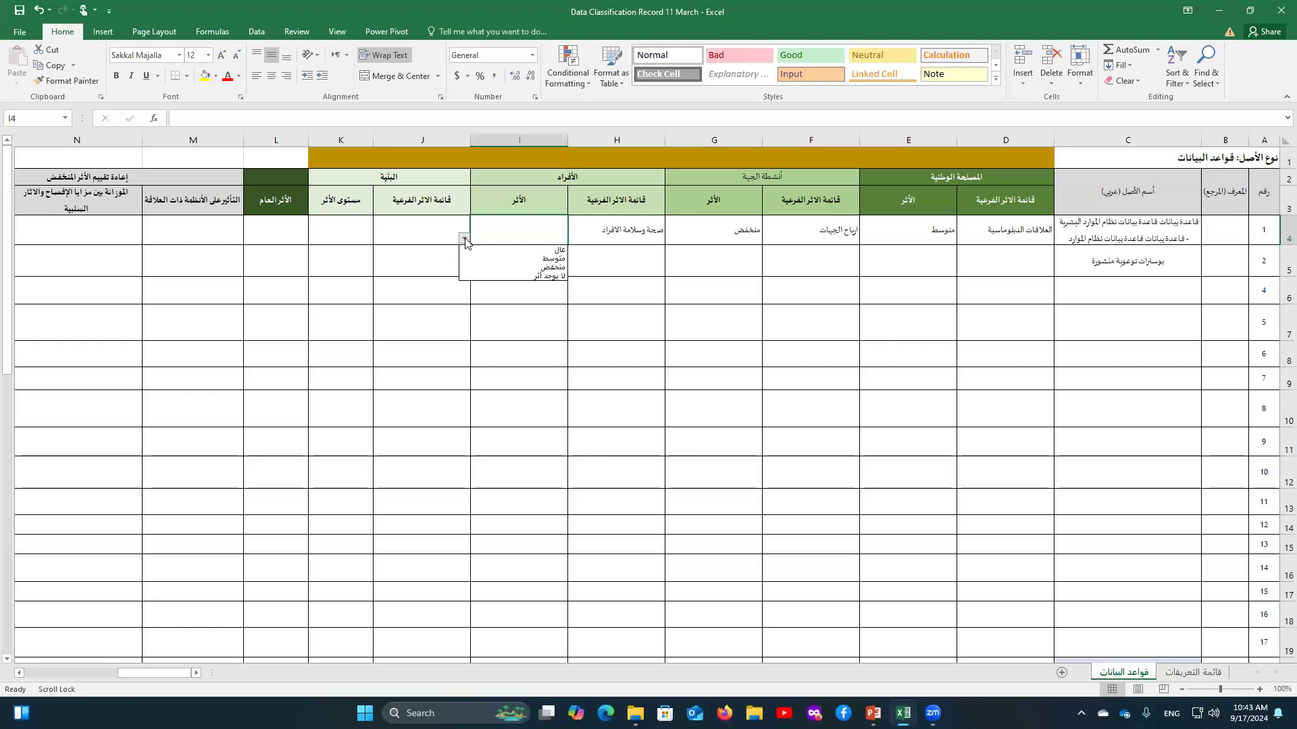
{"action": "left_click", "coordinate": [500, 220]}
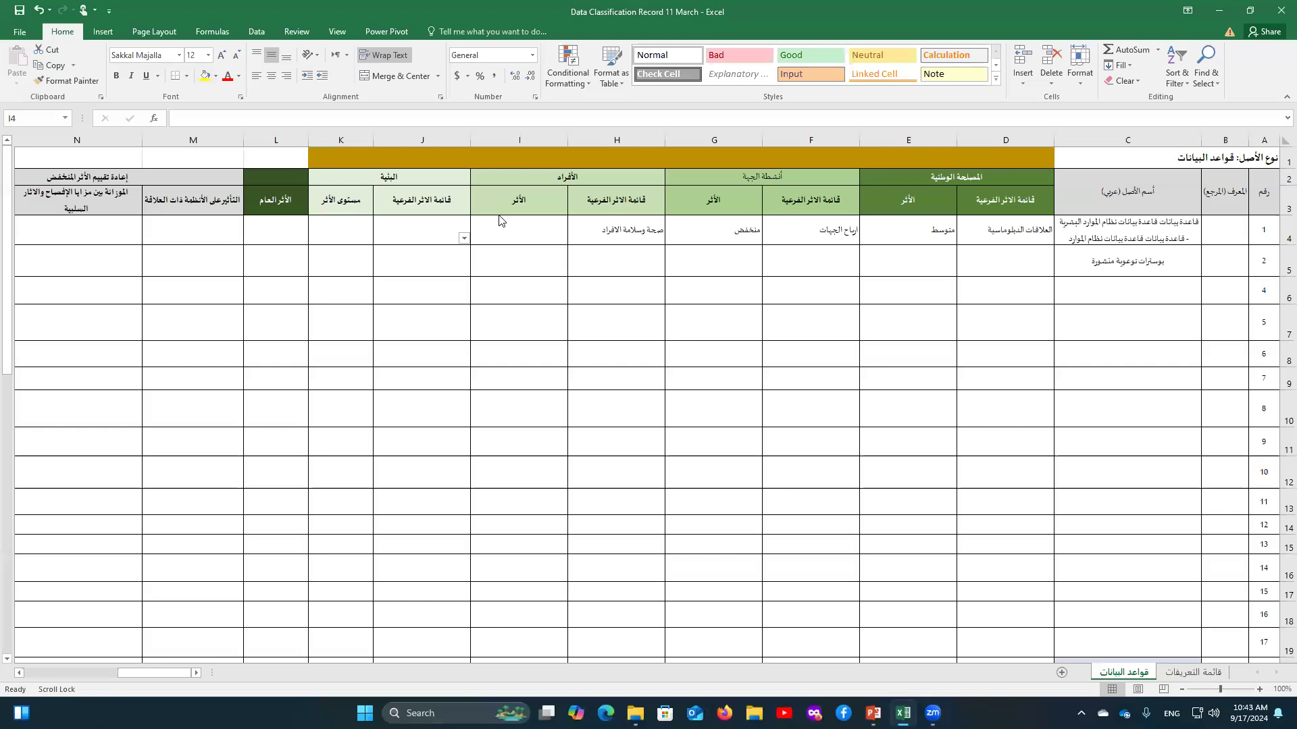
{"action": "left_click", "coordinate": [538, 237]}
{"action": "left_click", "coordinate": [459, 237]}
{"action": "left_click", "coordinate": [475, 239]}
{"action": "left_click", "coordinate": [464, 238]}
{"action": "left_click", "coordinate": [537, 267]}
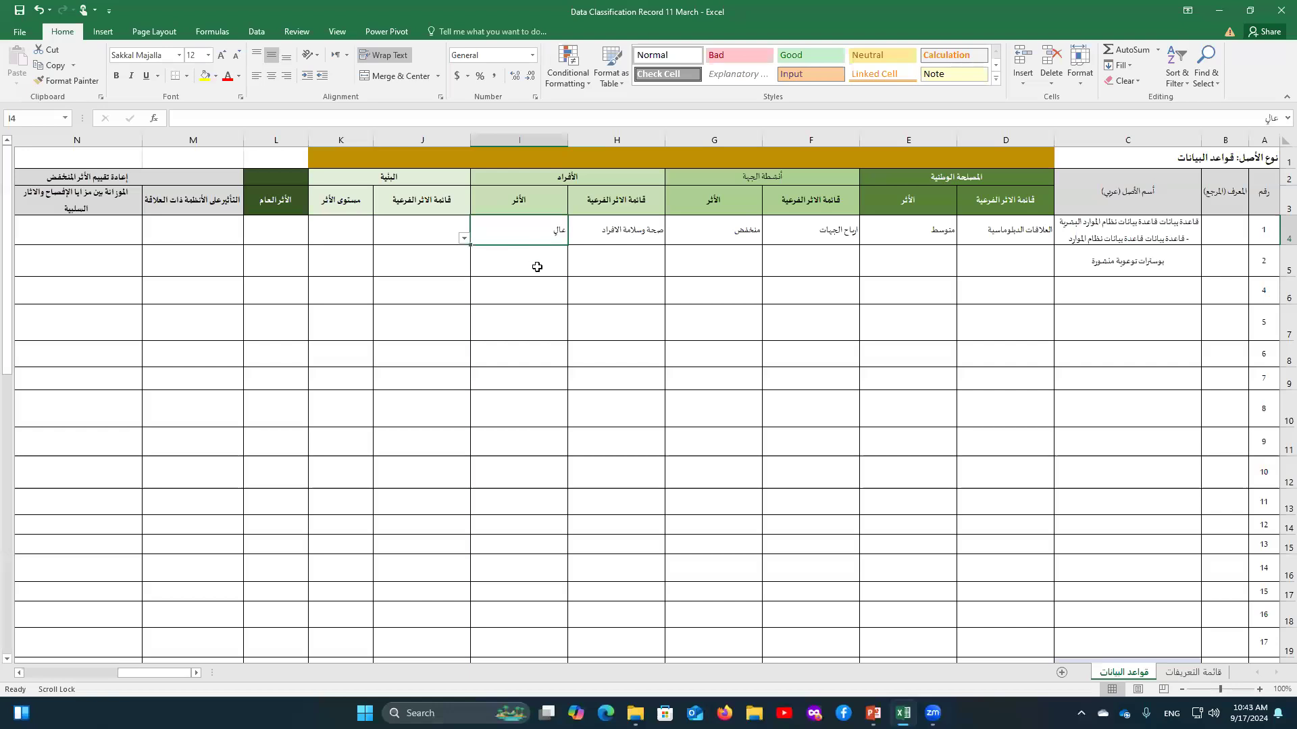
{"action": "left_click", "coordinate": [540, 279]}
- Compare the first record's impact levels for national interest, entity activities and individuals in E4, G4 and I4
{"action": "left_click", "coordinate": [428, 250]}
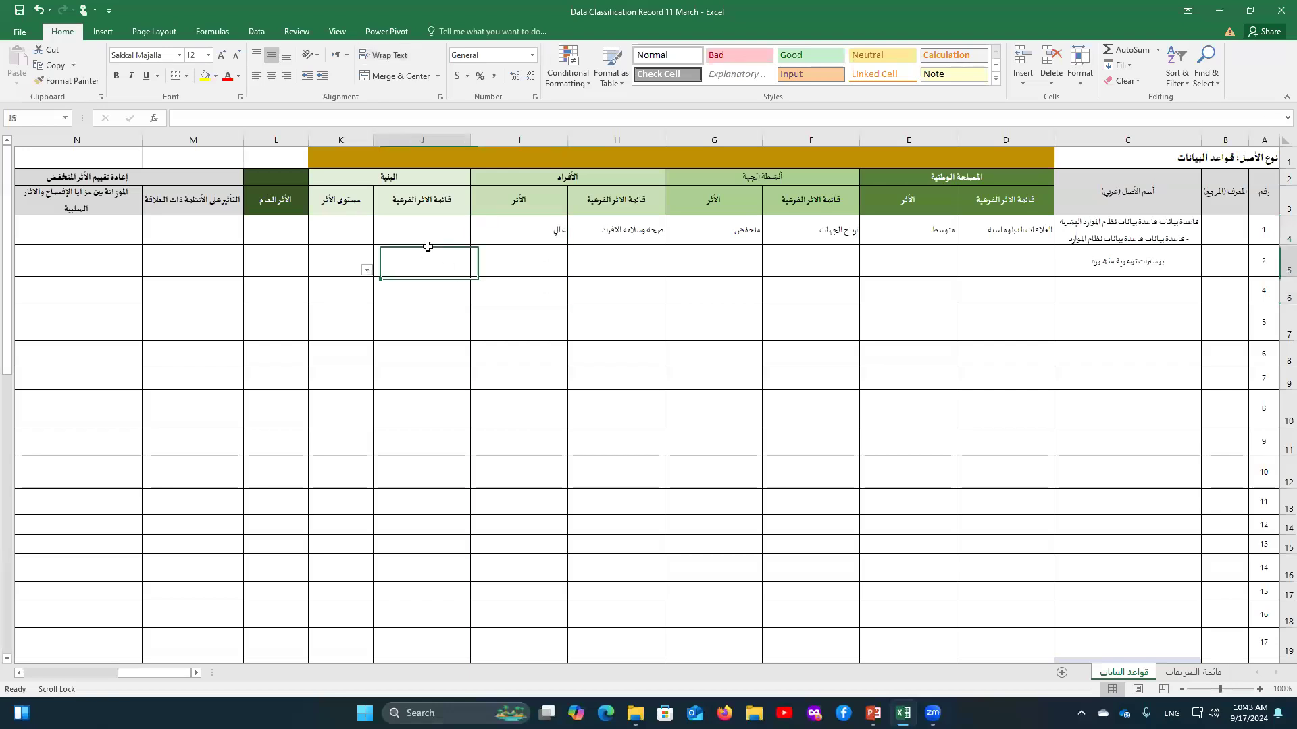
{"action": "left_click", "coordinate": [297, 239]}
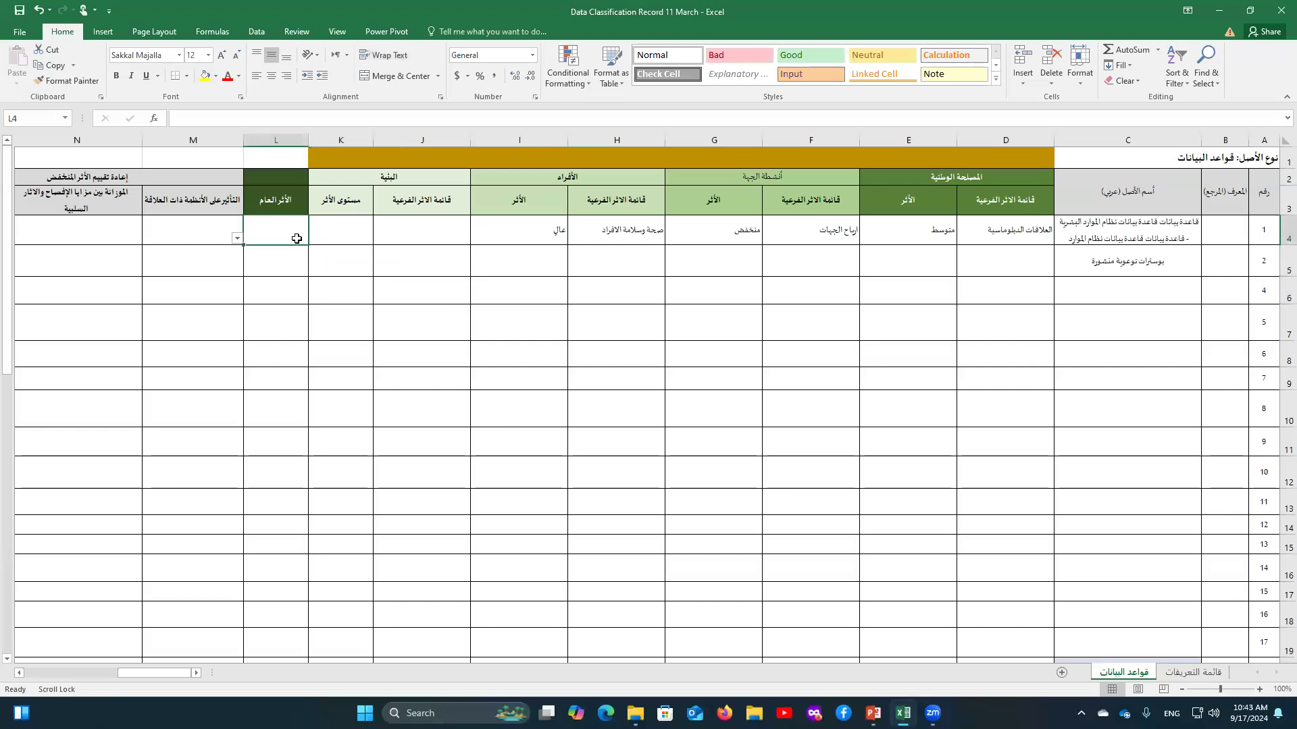
{"action": "left_click", "coordinate": [536, 237]}
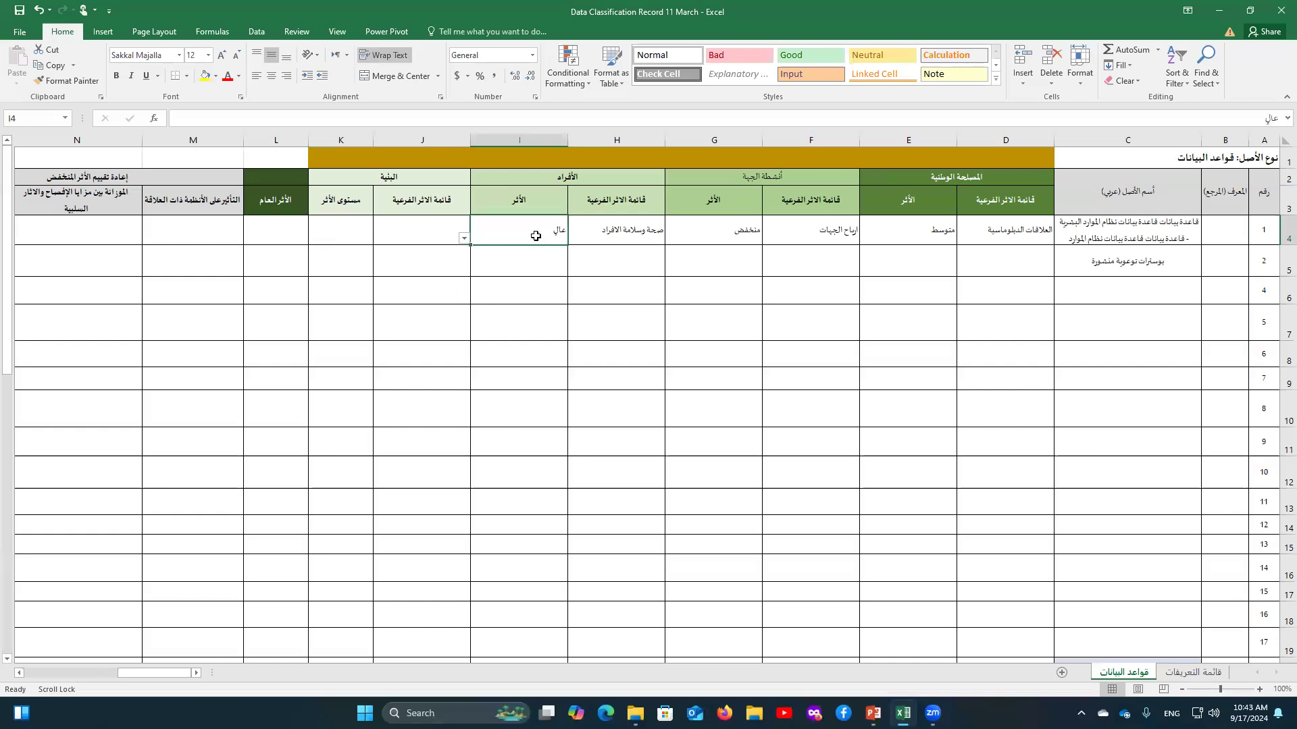
{"action": "left_click", "coordinate": [828, 232]}
{"action": "left_click", "coordinate": [908, 233]}
{"action": "left_click", "coordinate": [747, 237]}
{"action": "left_click", "coordinate": [918, 235]}
{"action": "left_click", "coordinate": [726, 238]}
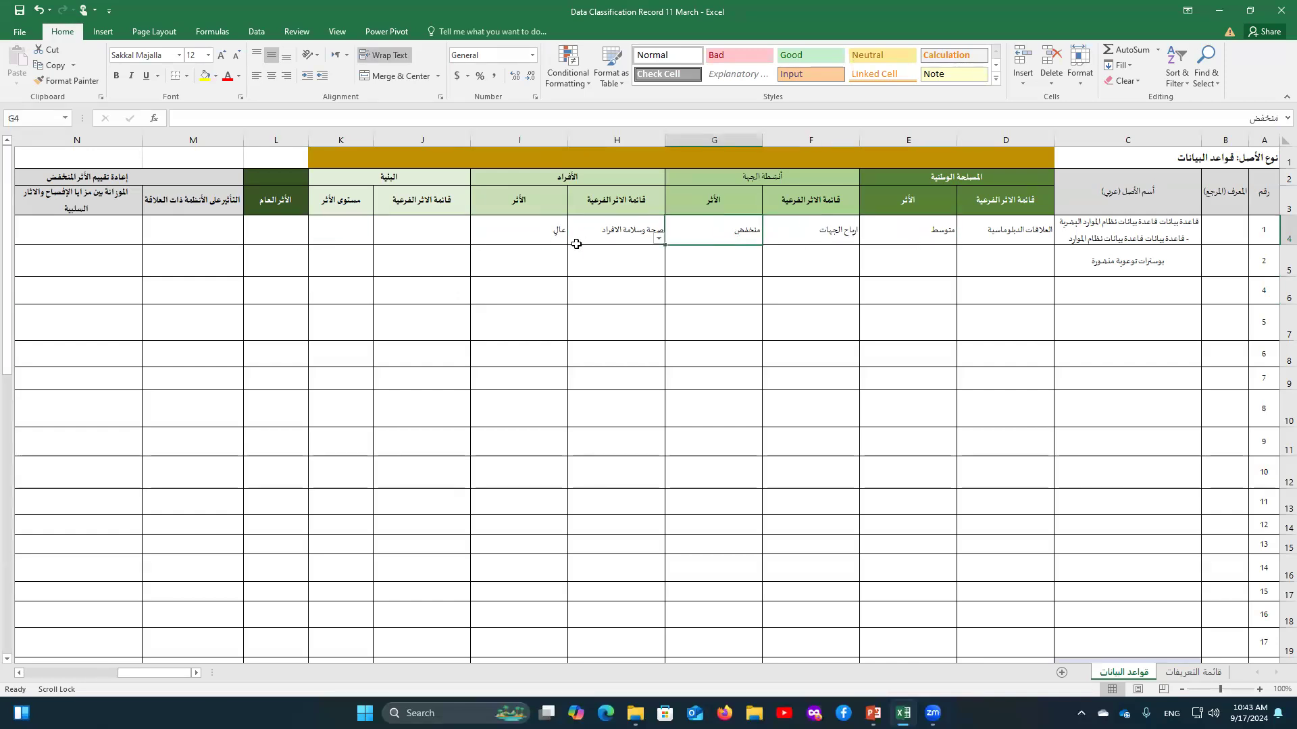
{"action": "left_click", "coordinate": [550, 233]}
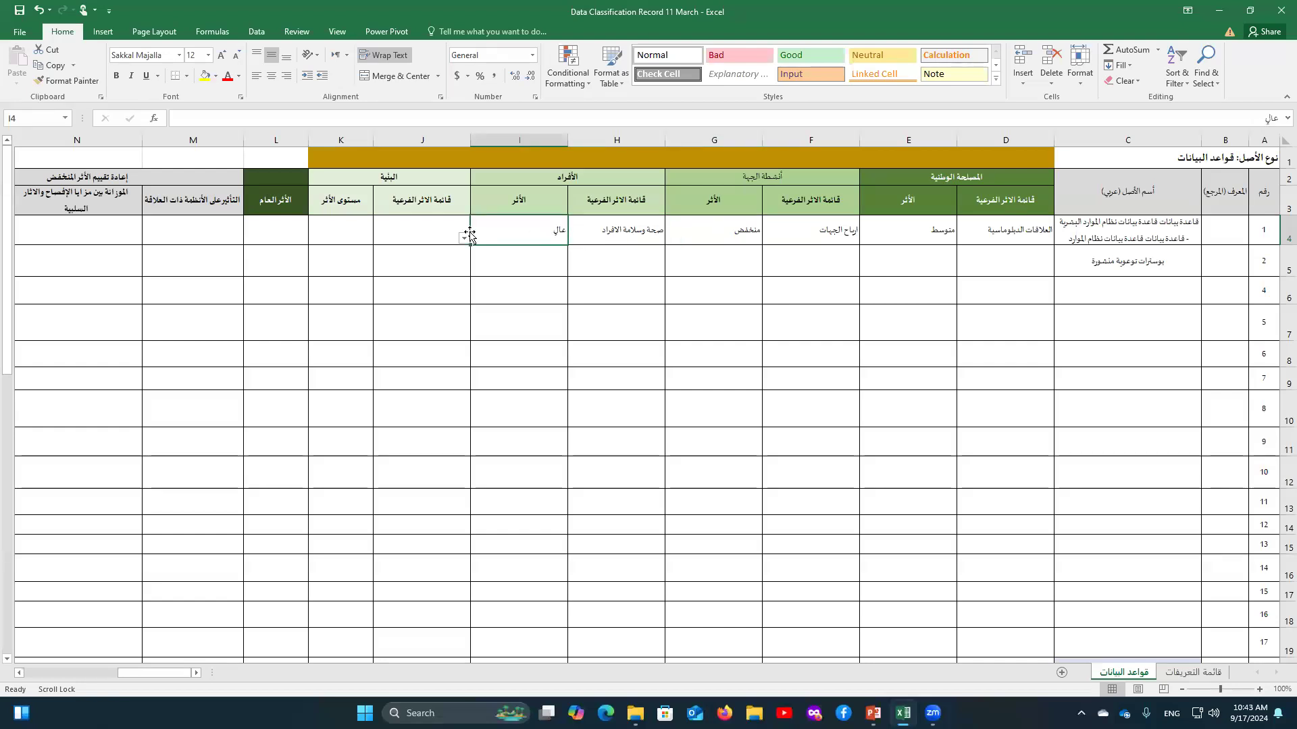
- Set the overall impact (الأثر العام) of the first record, cell L4, to عالٍ
{"action": "left_click", "coordinate": [268, 235]}
{"action": "left_click", "coordinate": [238, 238]}
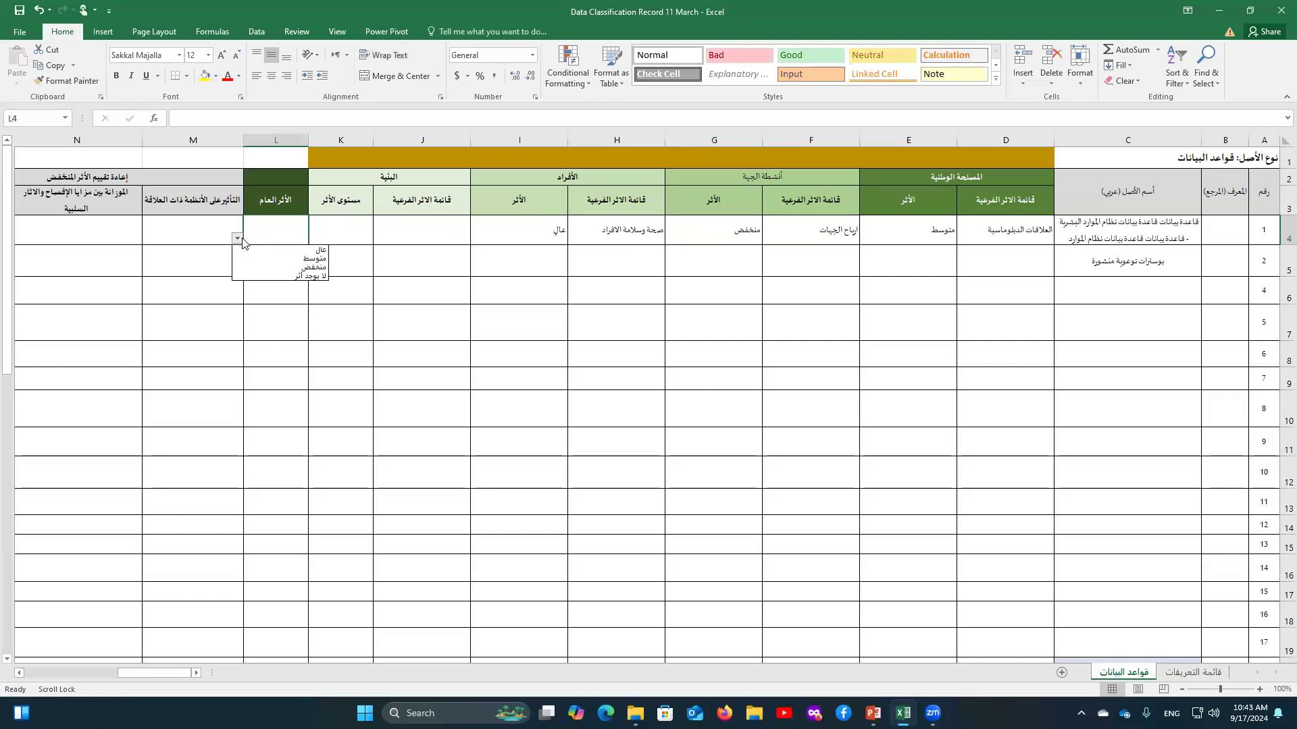
{"action": "left_click", "coordinate": [297, 249]}
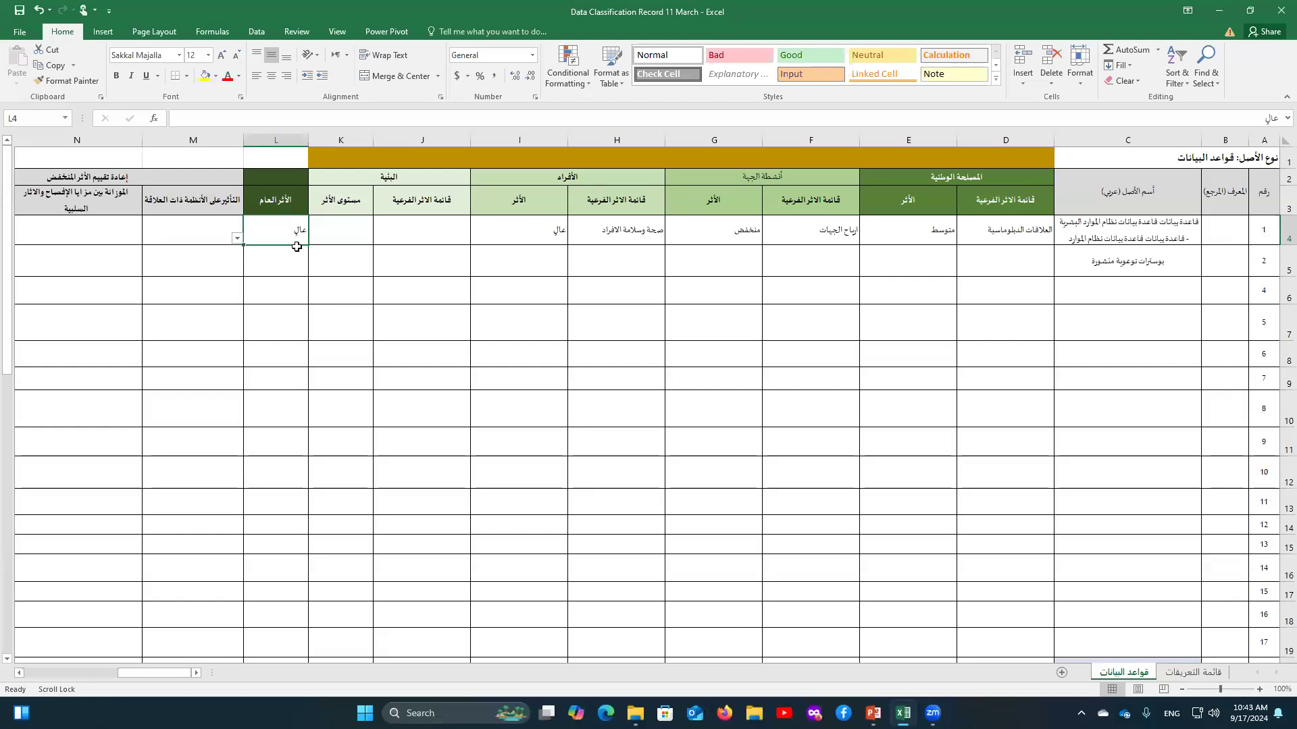
- Review the first record's category ratings and set the entity activities impact level in G4 to لا يوجد أثر
{"action": "left_click", "coordinate": [544, 231]}
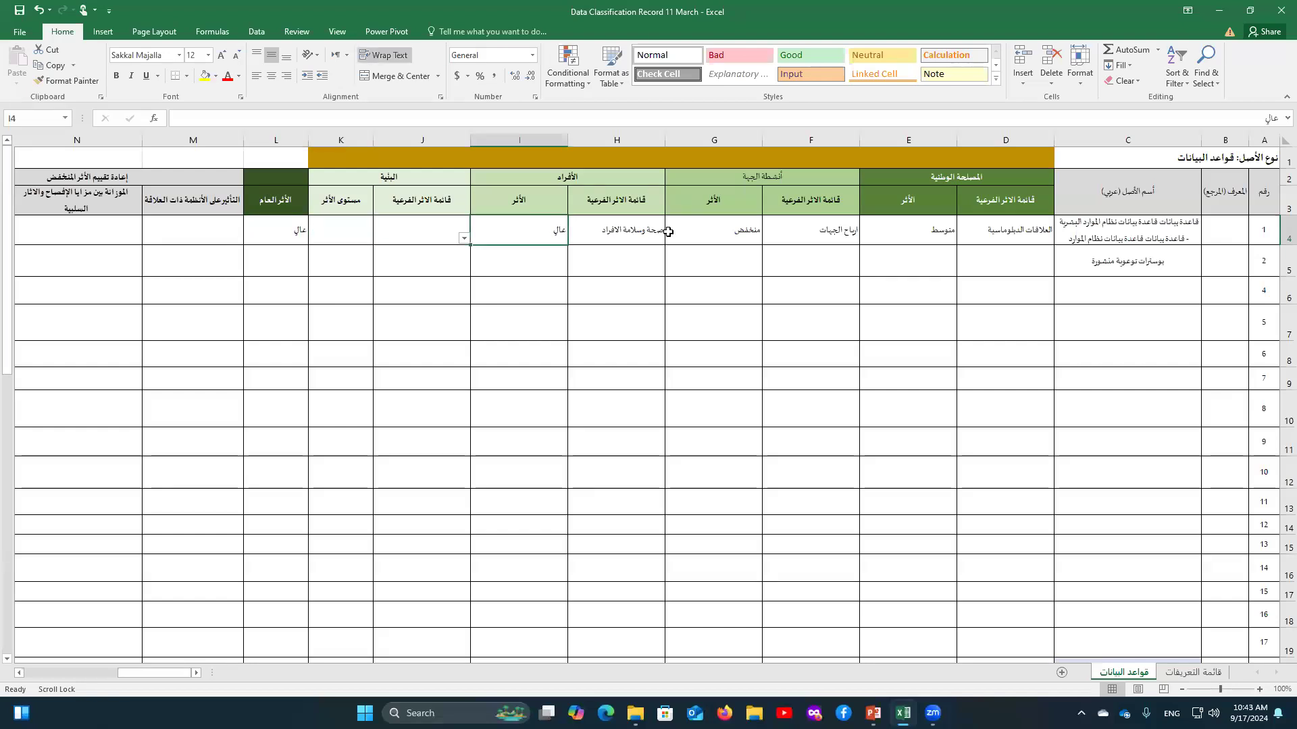
{"action": "left_click", "coordinate": [727, 231]}
{"action": "left_click", "coordinate": [877, 231]}
{"action": "left_click", "coordinate": [995, 231]}
{"action": "left_click", "coordinate": [912, 238]}
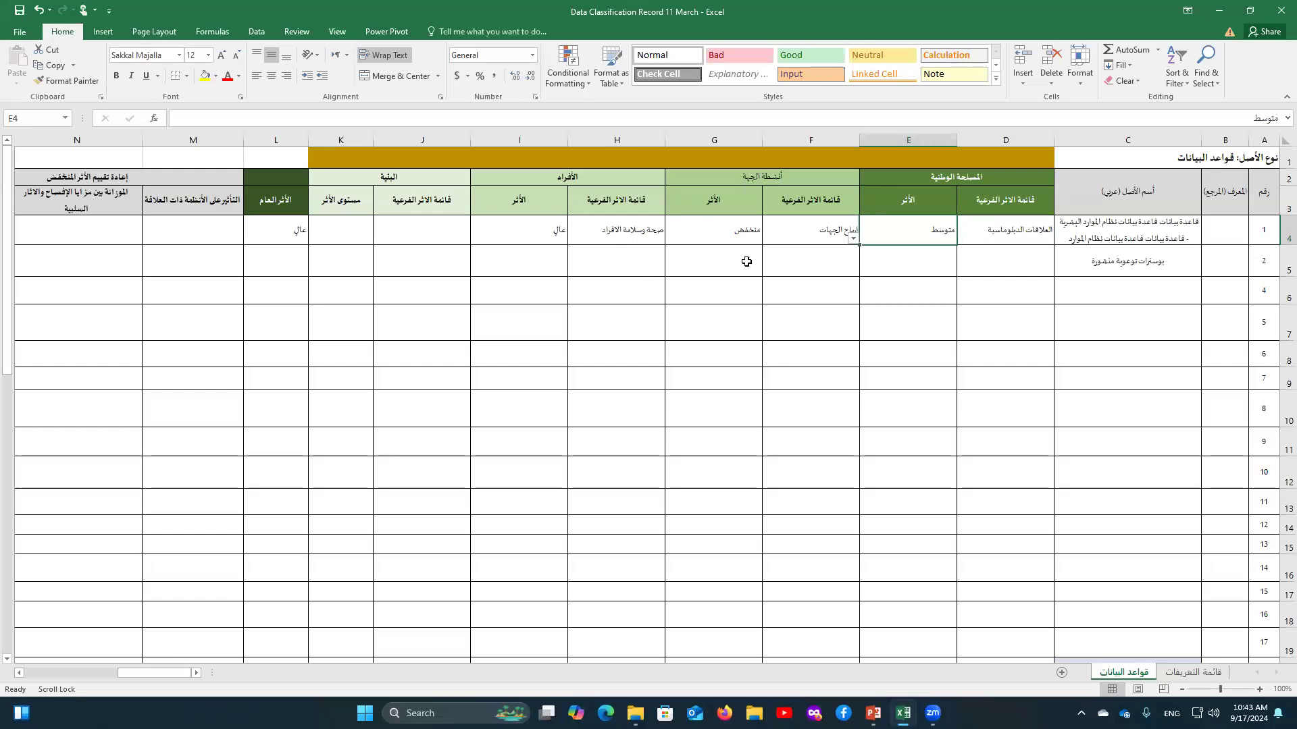
{"action": "left_click", "coordinate": [733, 241]}
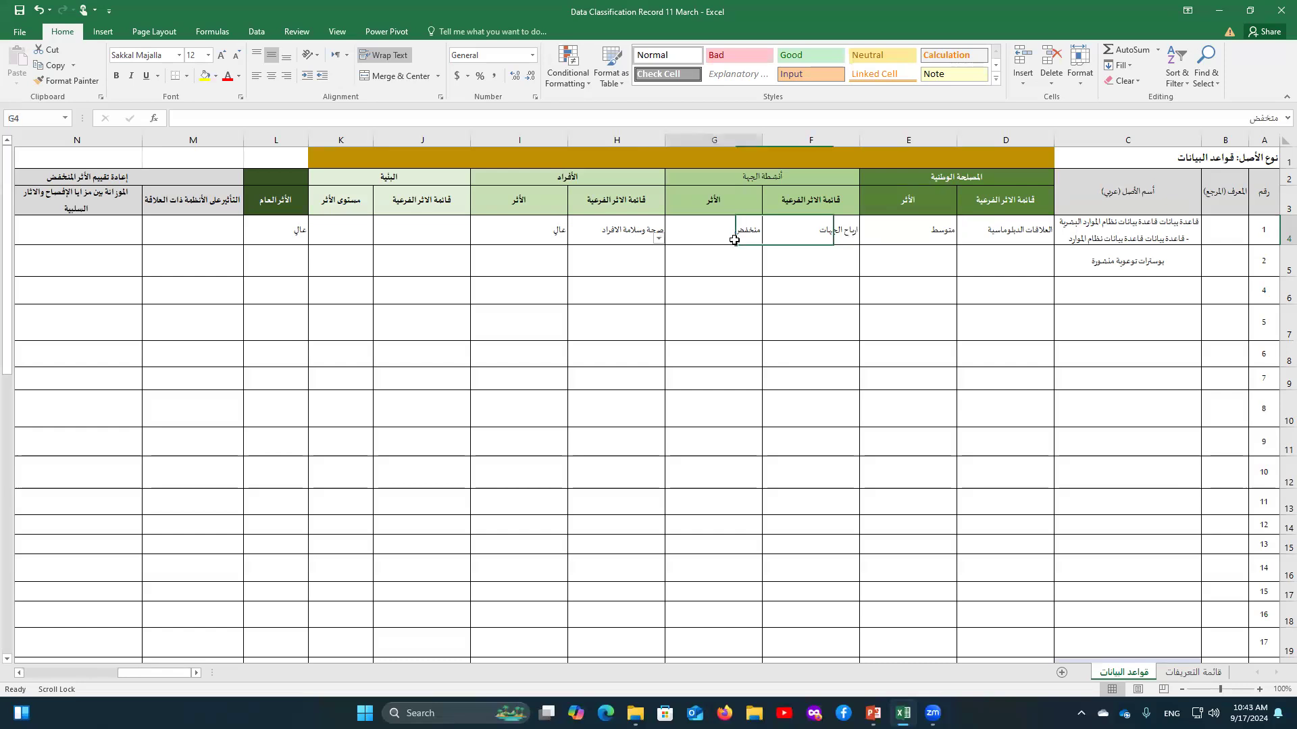
{"action": "left_click", "coordinate": [659, 238]}
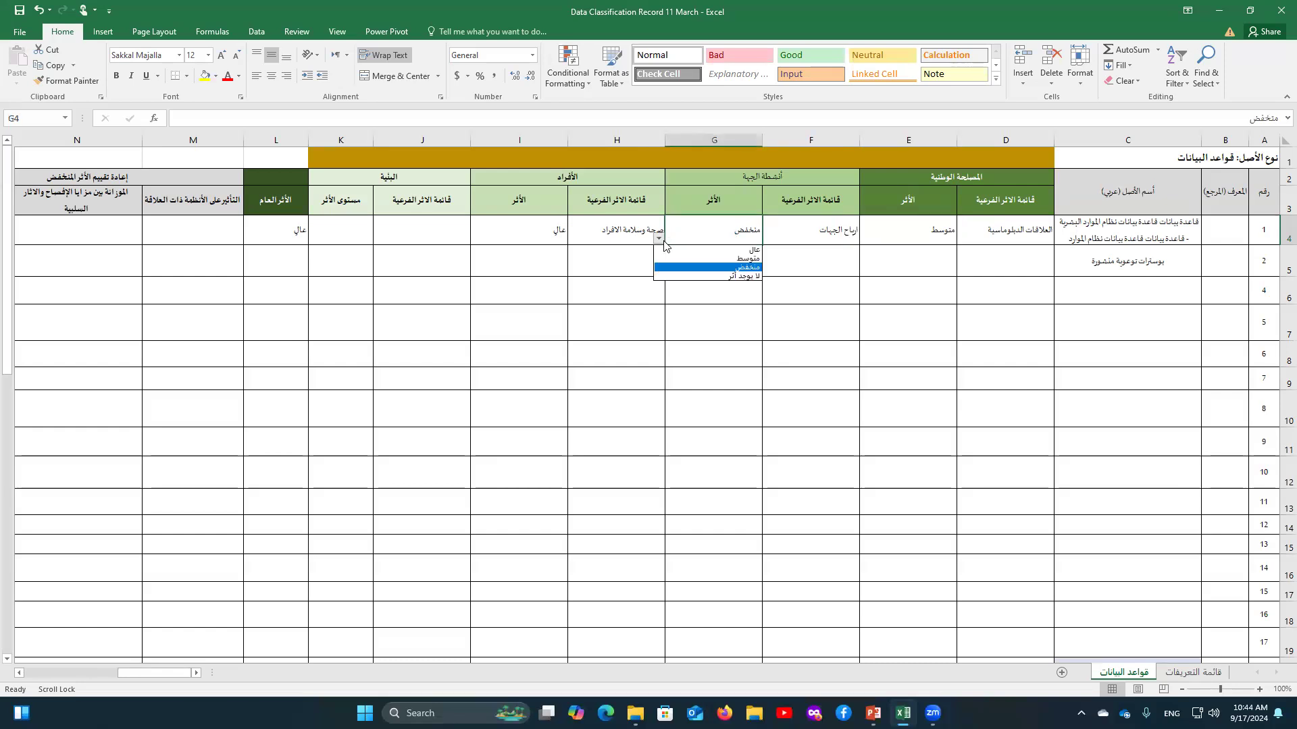
{"action": "left_click", "coordinate": [743, 275]}
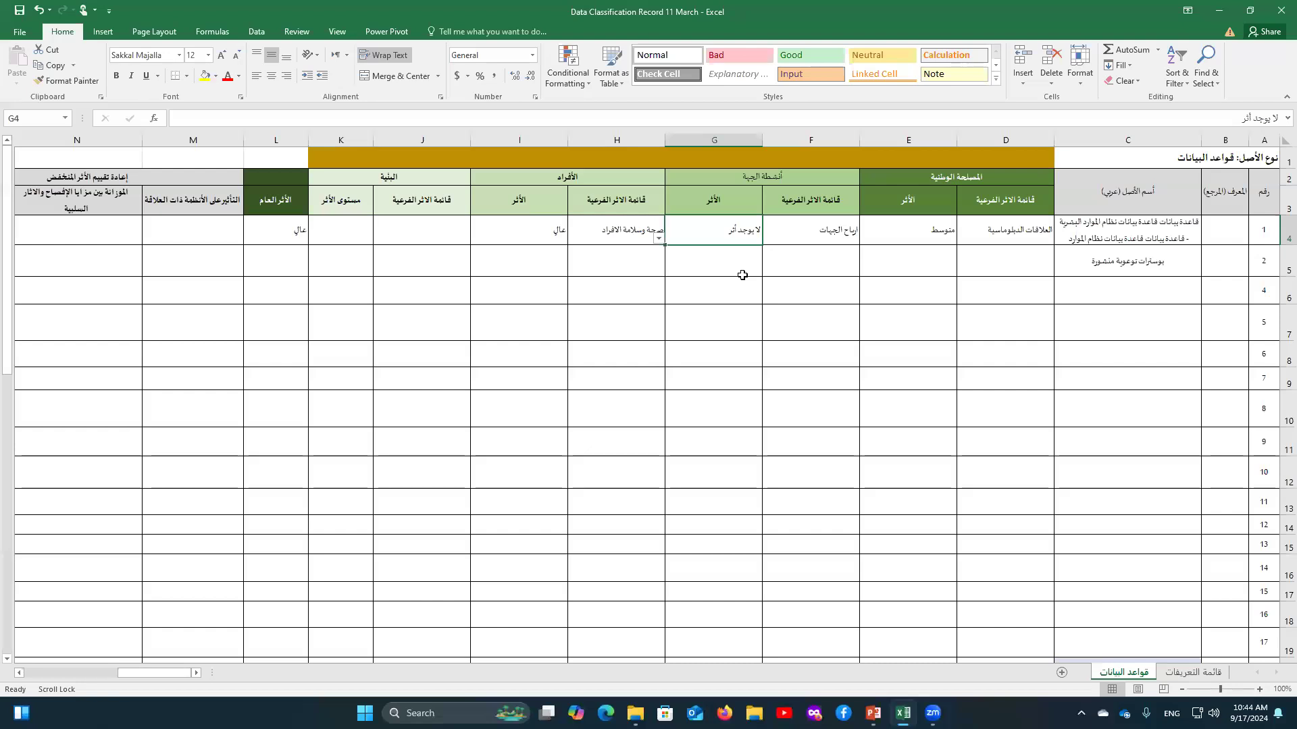
- Examine the low-impact reassessment section (إعادة تقييم الأثر المنخفض) in columns M to O beside the first record's overall impact
{"action": "left_click", "coordinate": [554, 234]}
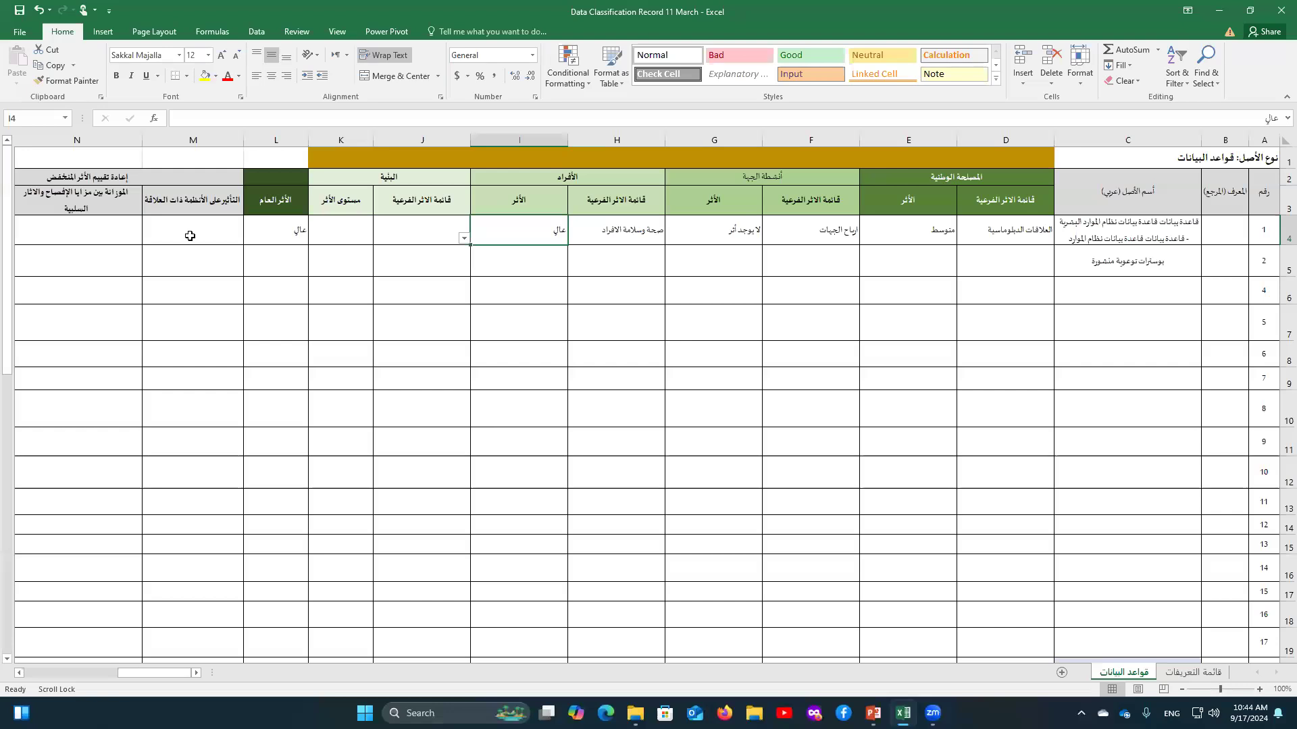
{"action": "key", "text": "Left"}
{"action": "key", "text": "Left"}
{"action": "key", "text": "Left"}
{"action": "key", "text": "Left"}
{"action": "left_click", "coordinate": [19, 674]}
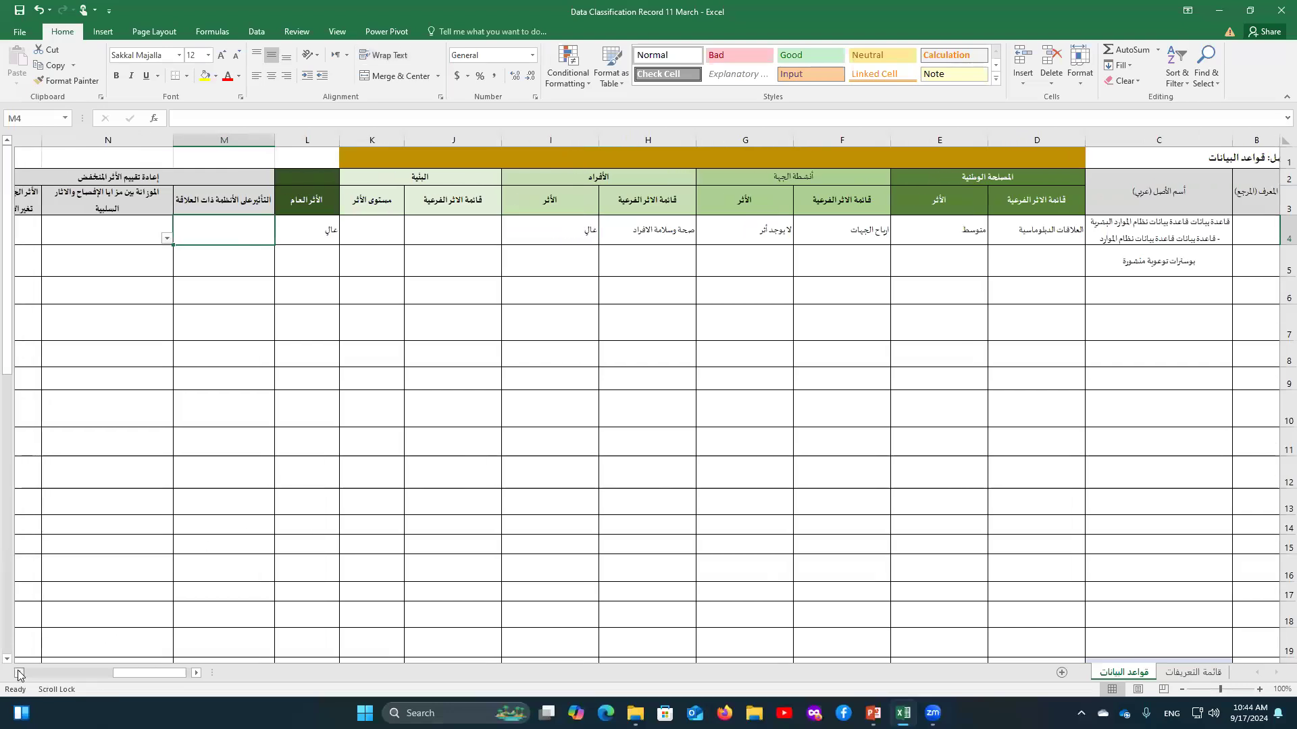
{"action": "left_click", "coordinate": [19, 673]}
{"action": "left_click", "coordinate": [19, 674]}
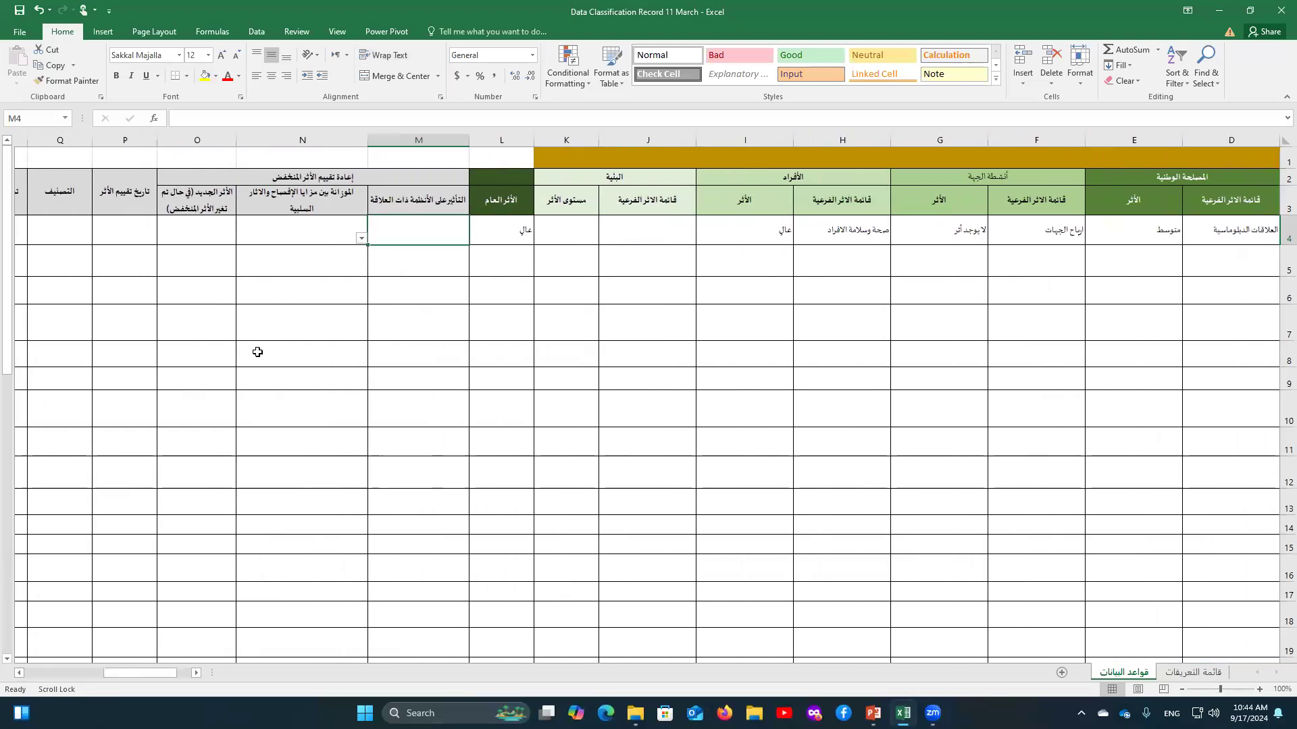
{"action": "left_click", "coordinate": [321, 179]}
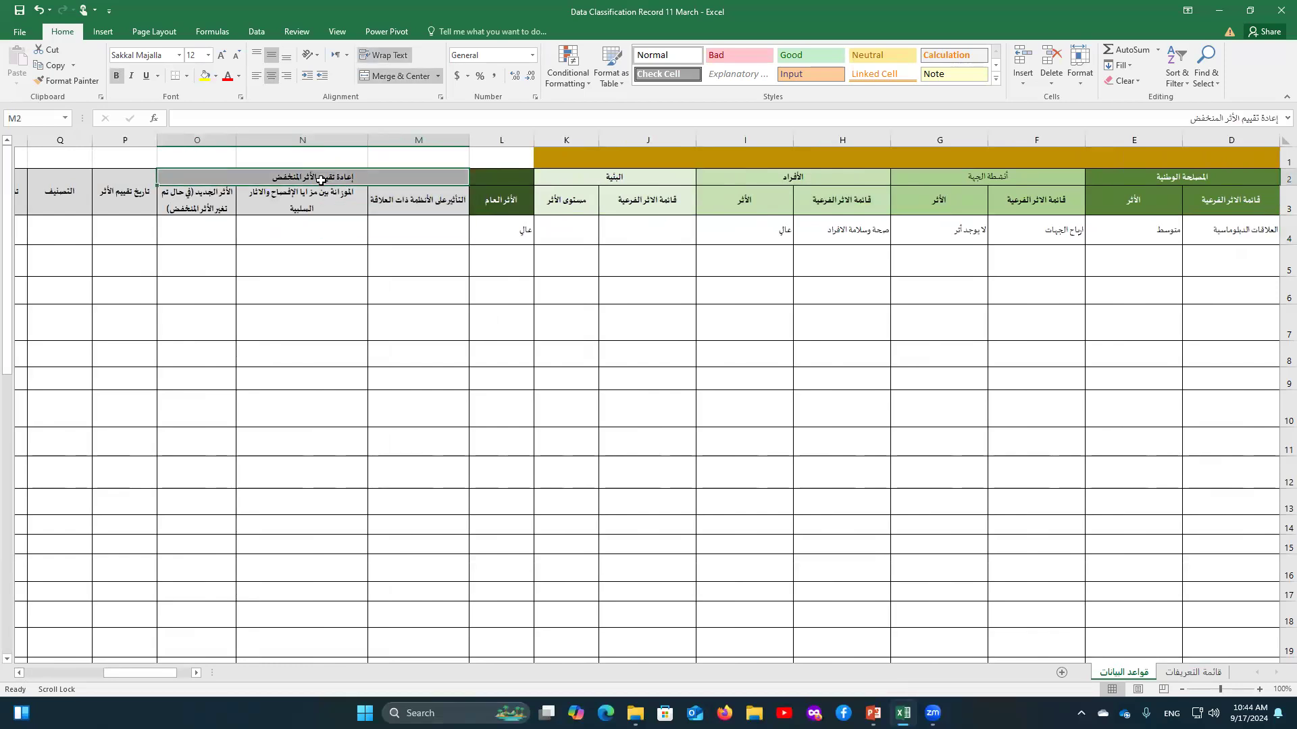
{"action": "left_click", "coordinate": [392, 237]}
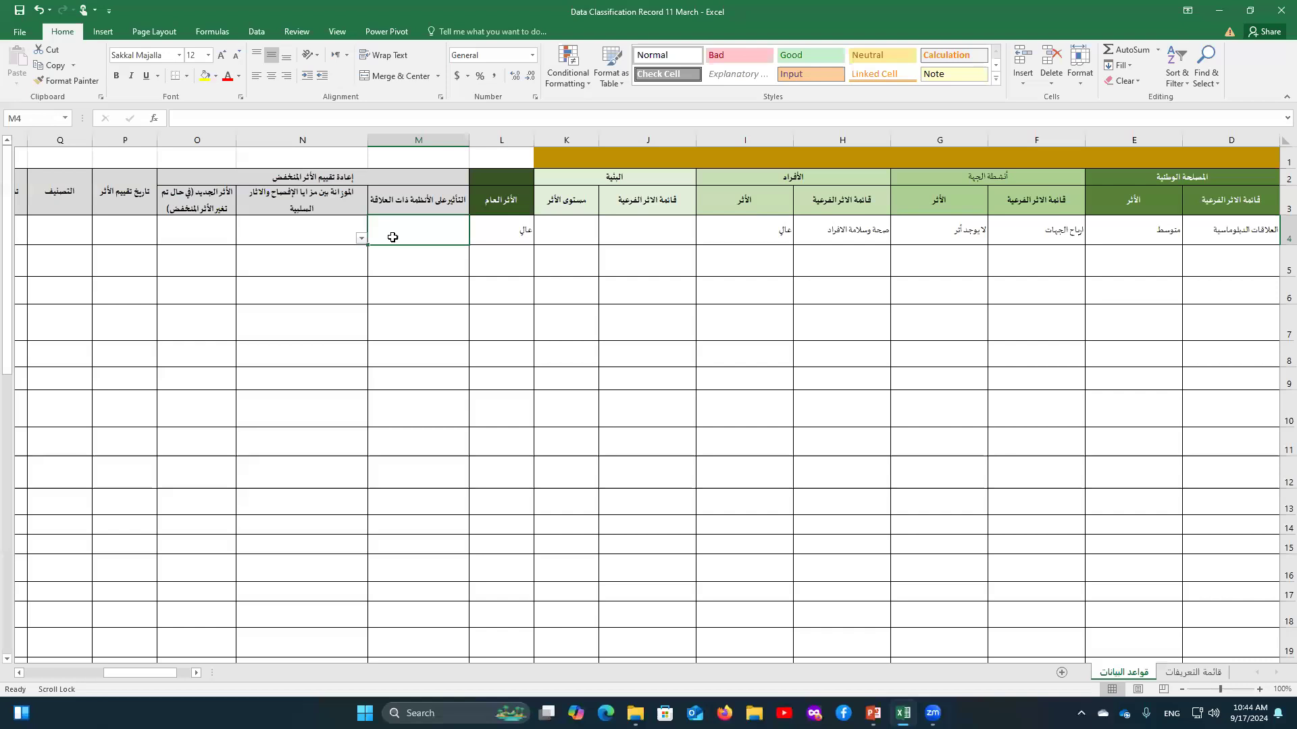
{"action": "left_click", "coordinate": [322, 176]}
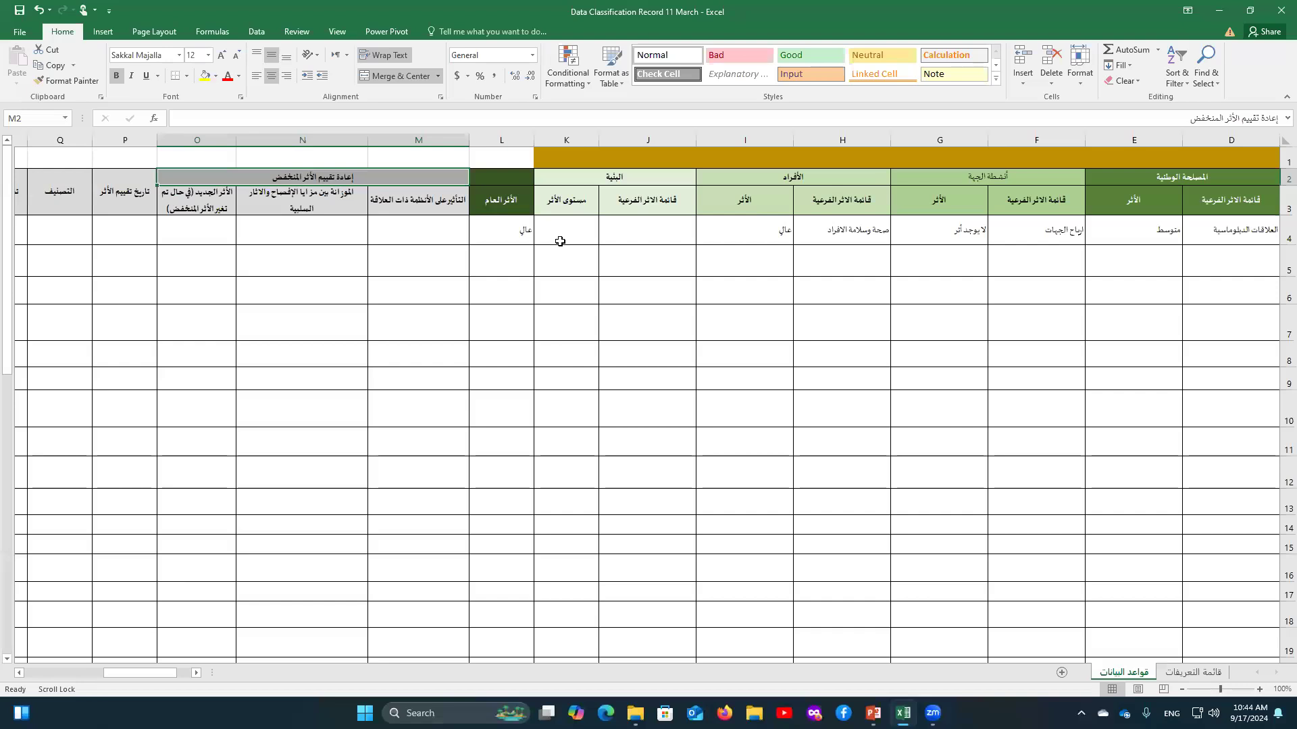
- Switch to the PowerPoint lecture and review on slide 19 (التصنيف) how each impact degree maps to a classification level
{"action": "left_click", "coordinate": [873, 714]}
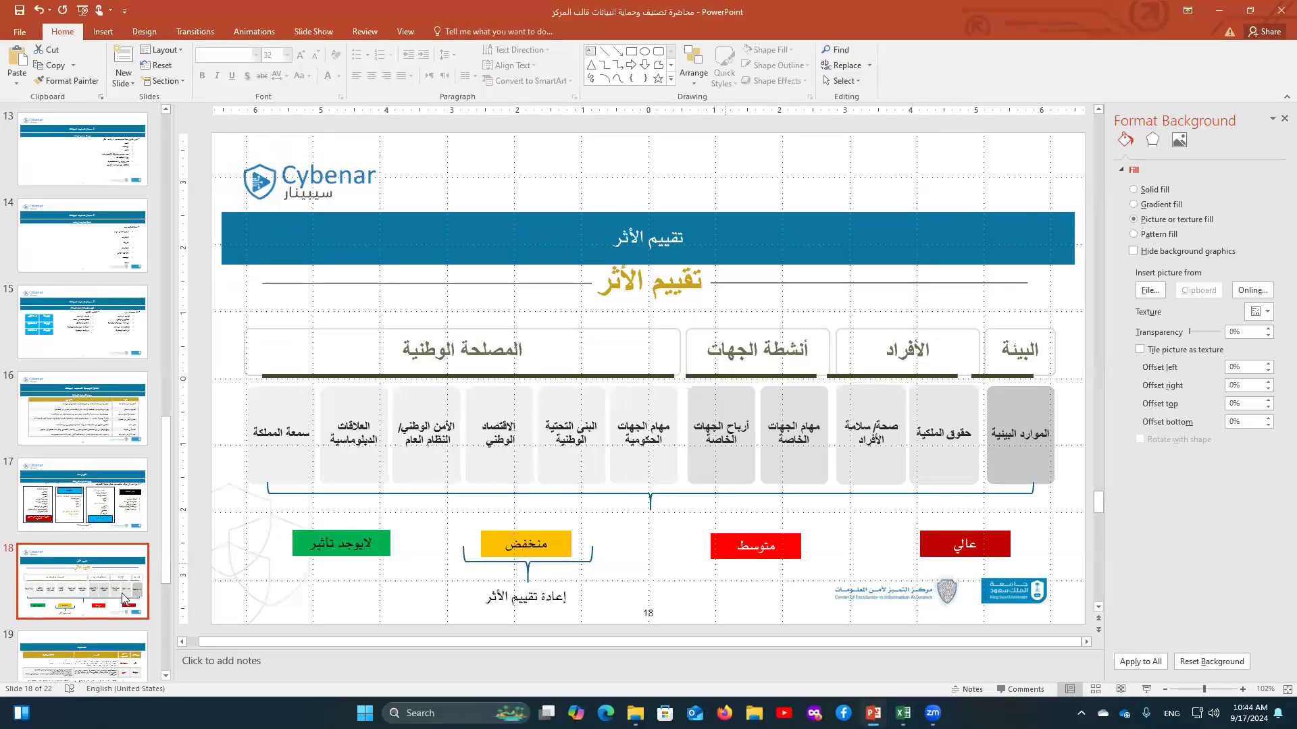
{"action": "scroll", "coordinate": [511, 430], "scroll_direction": "down", "scroll_amount": 2}
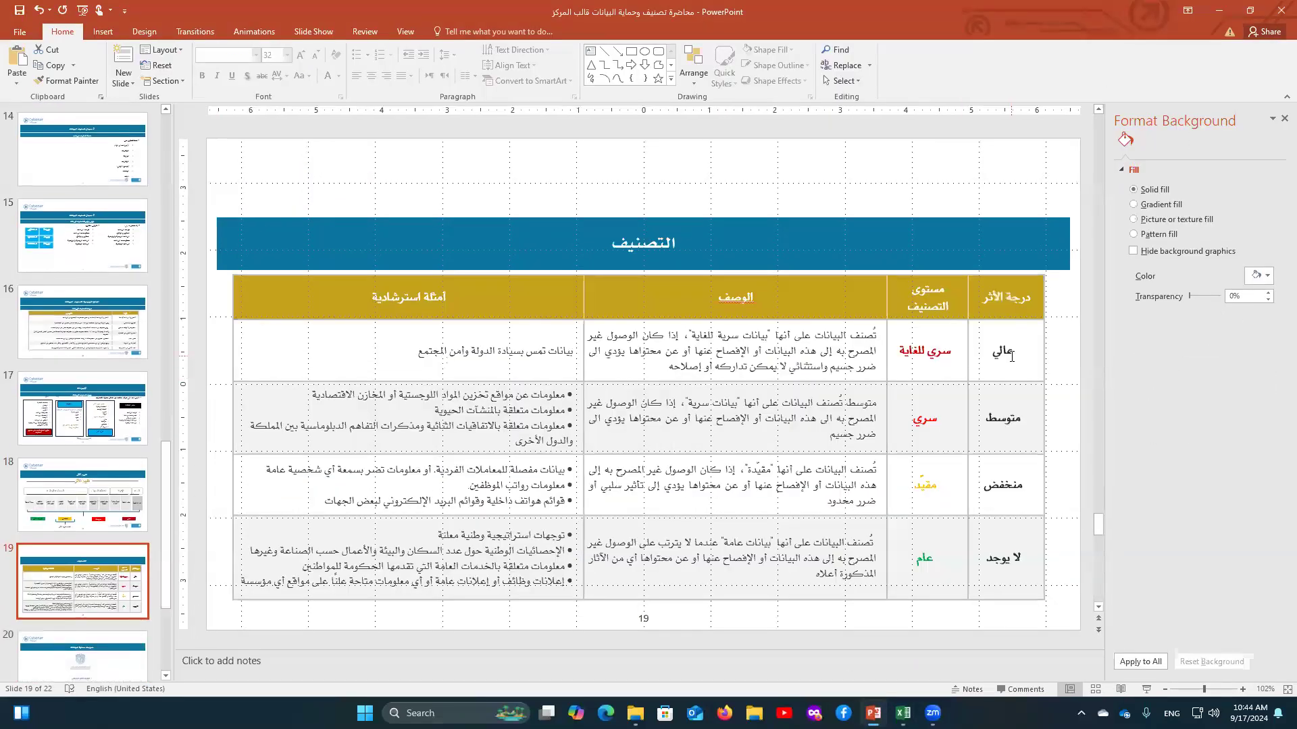
{"action": "left_click", "coordinate": [985, 357]}
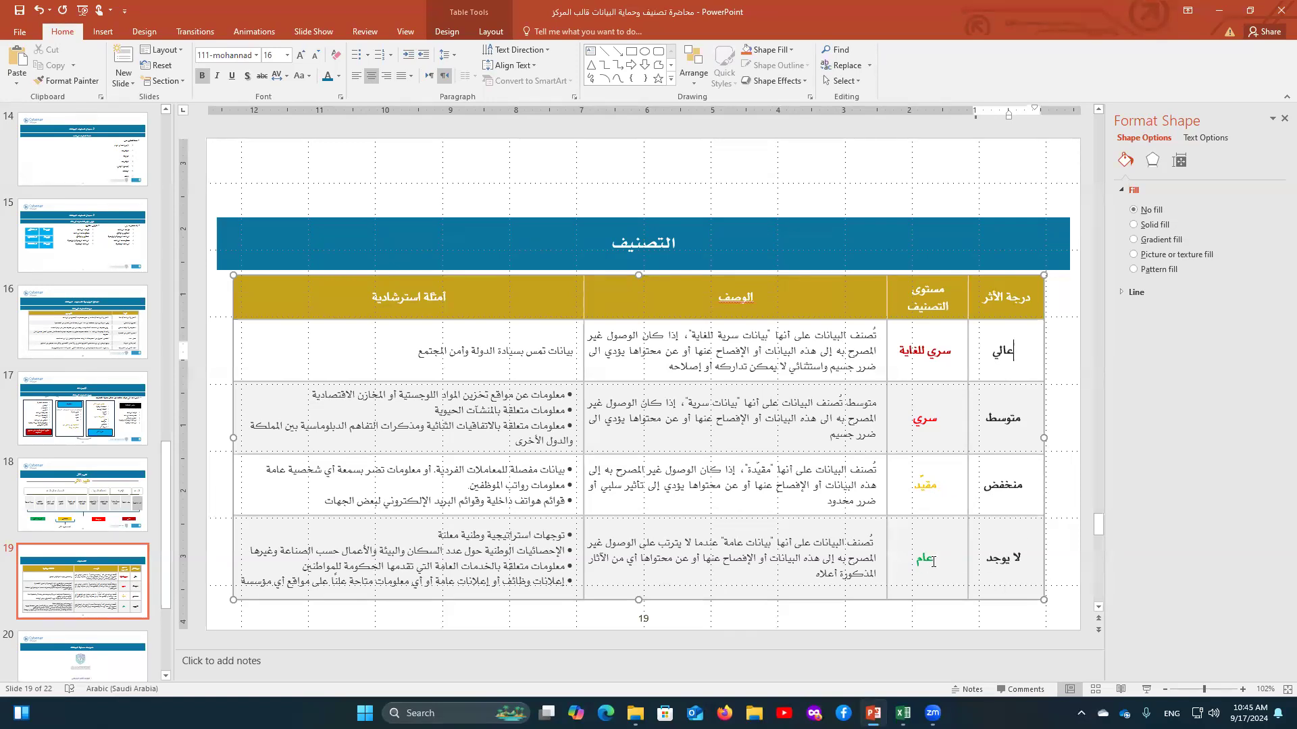
{"action": "double_click", "coordinate": [1007, 486]}
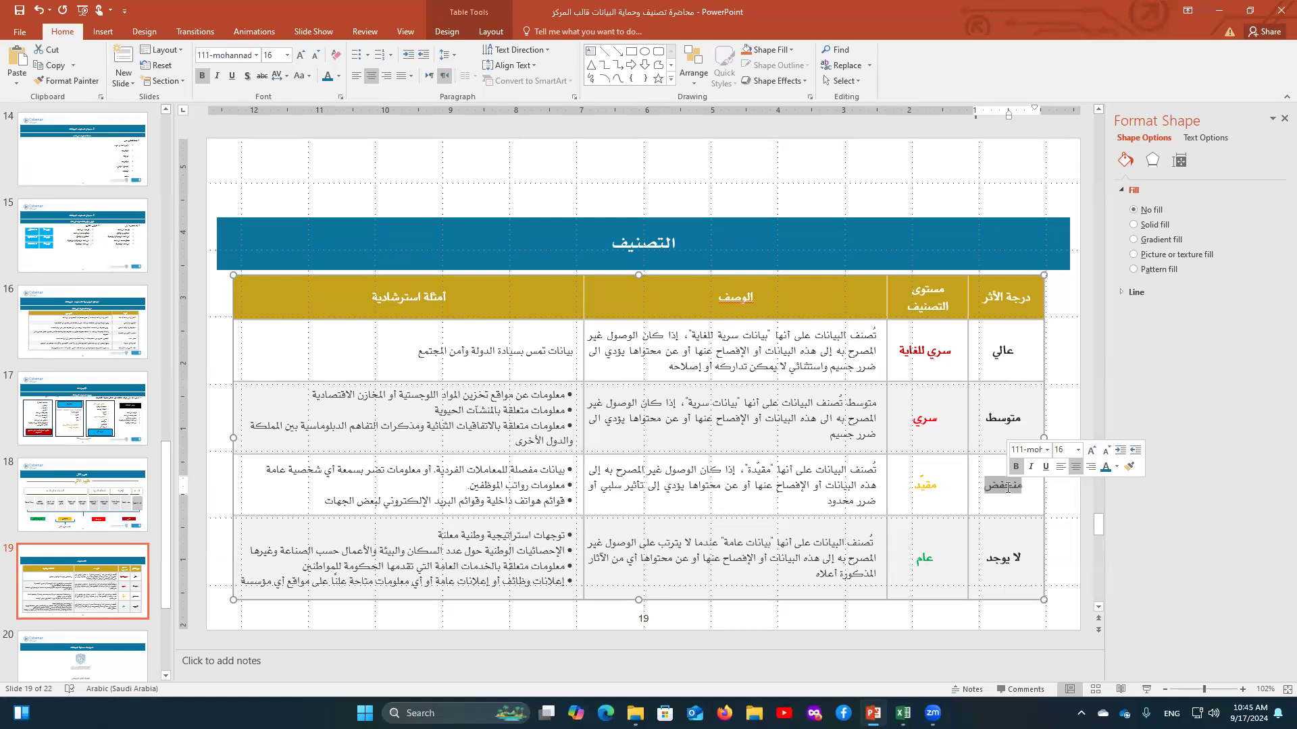
{"action": "triple_click", "coordinate": [1006, 563]}
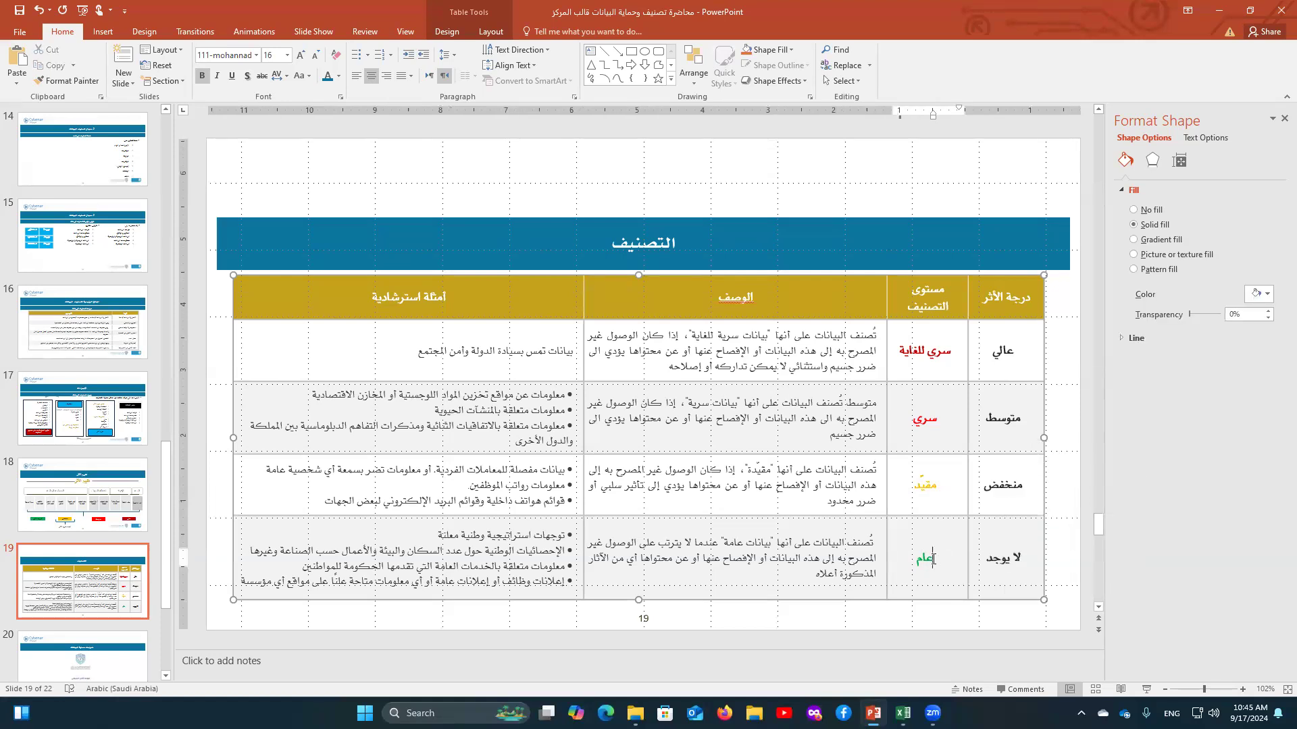
{"action": "double_click", "coordinate": [931, 559]}
- Return to the Excel register and set the first record's overall impact in L4 to منخفض
{"action": "left_click", "coordinate": [903, 713]}
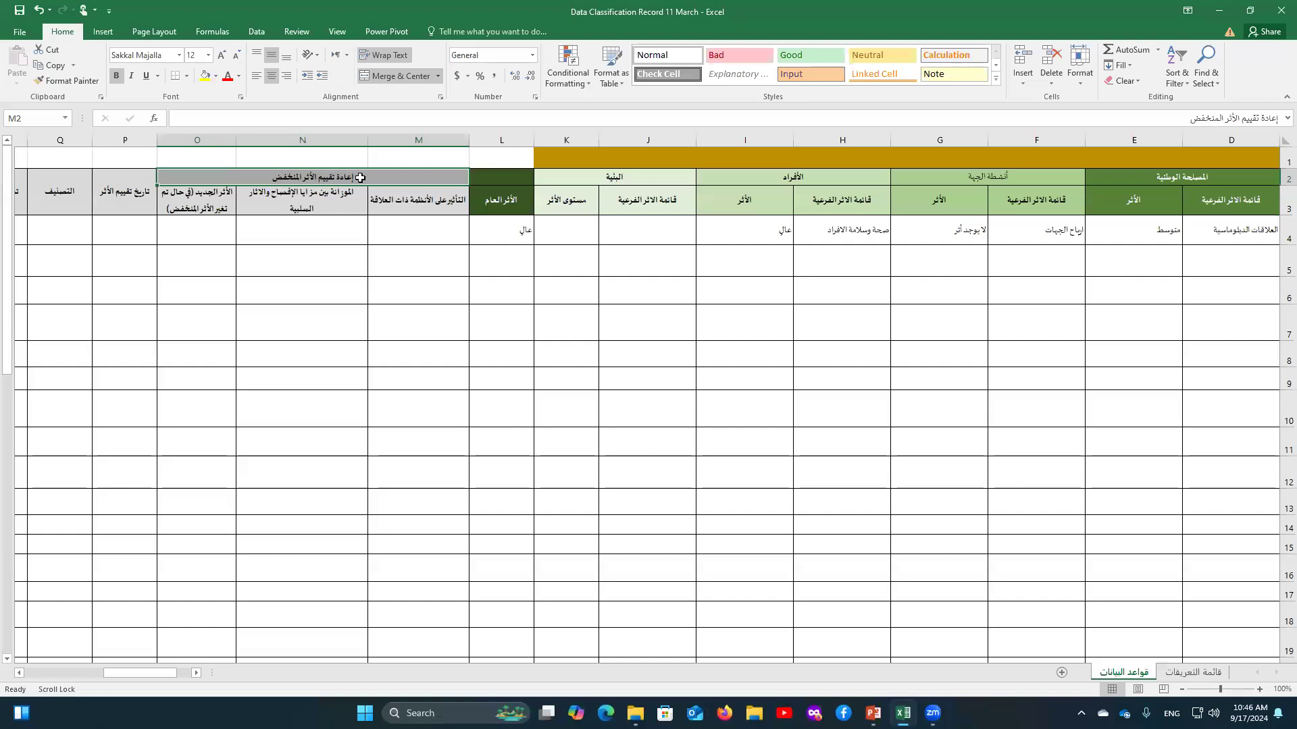
{"action": "left_click", "coordinate": [428, 245]}
{"action": "left_click", "coordinate": [497, 240]}
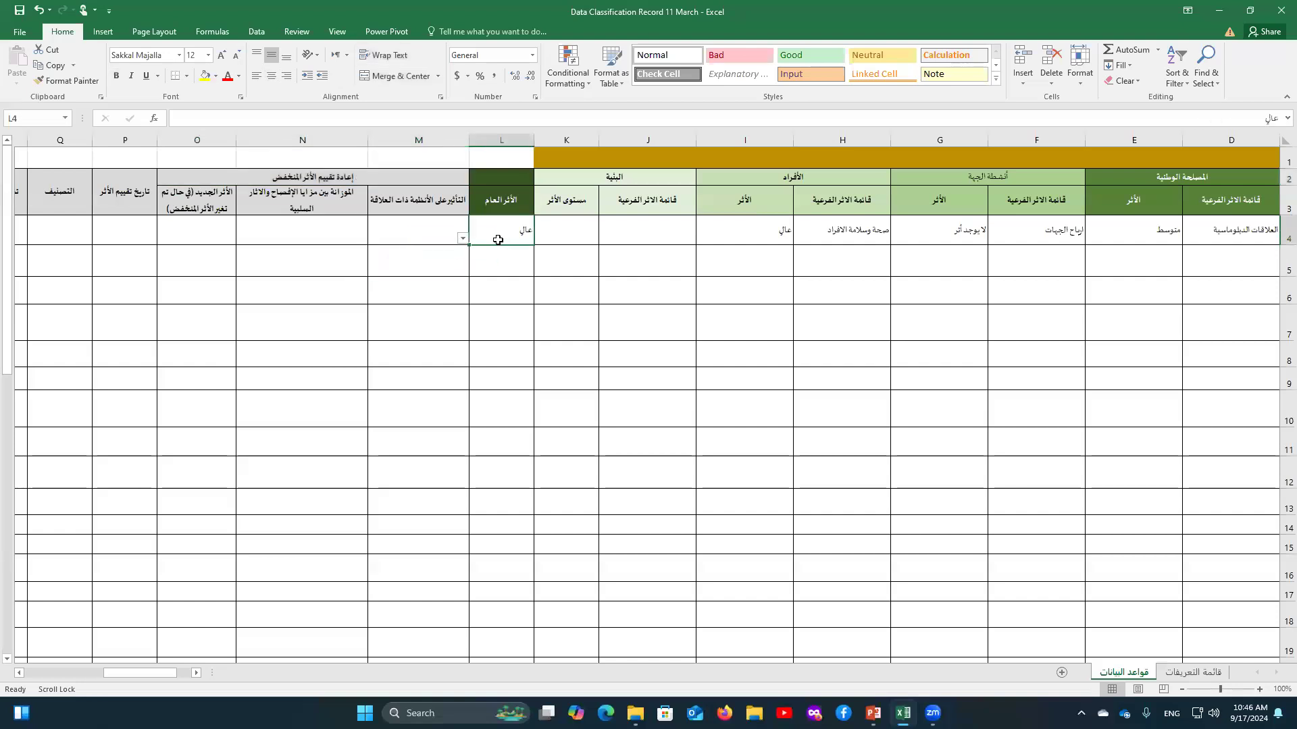
{"action": "left_click", "coordinate": [463, 238]}
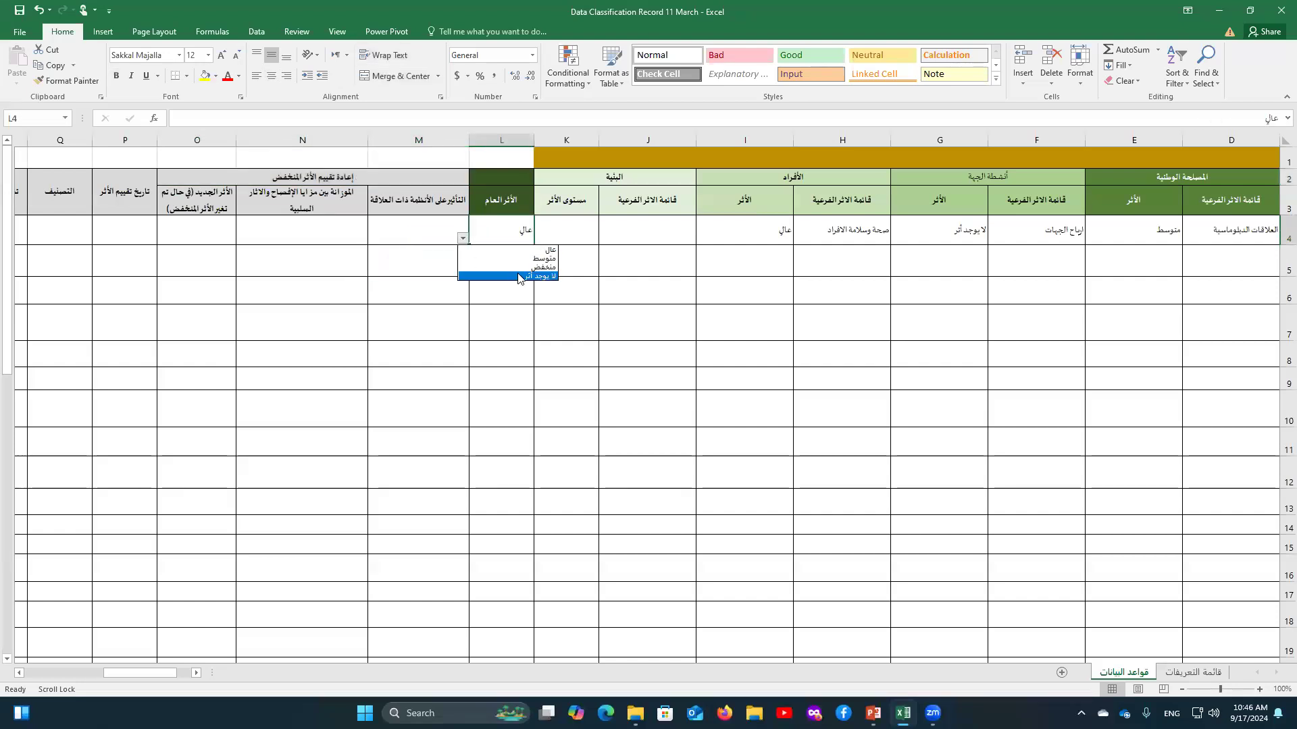
{"action": "left_click", "coordinate": [517, 268]}
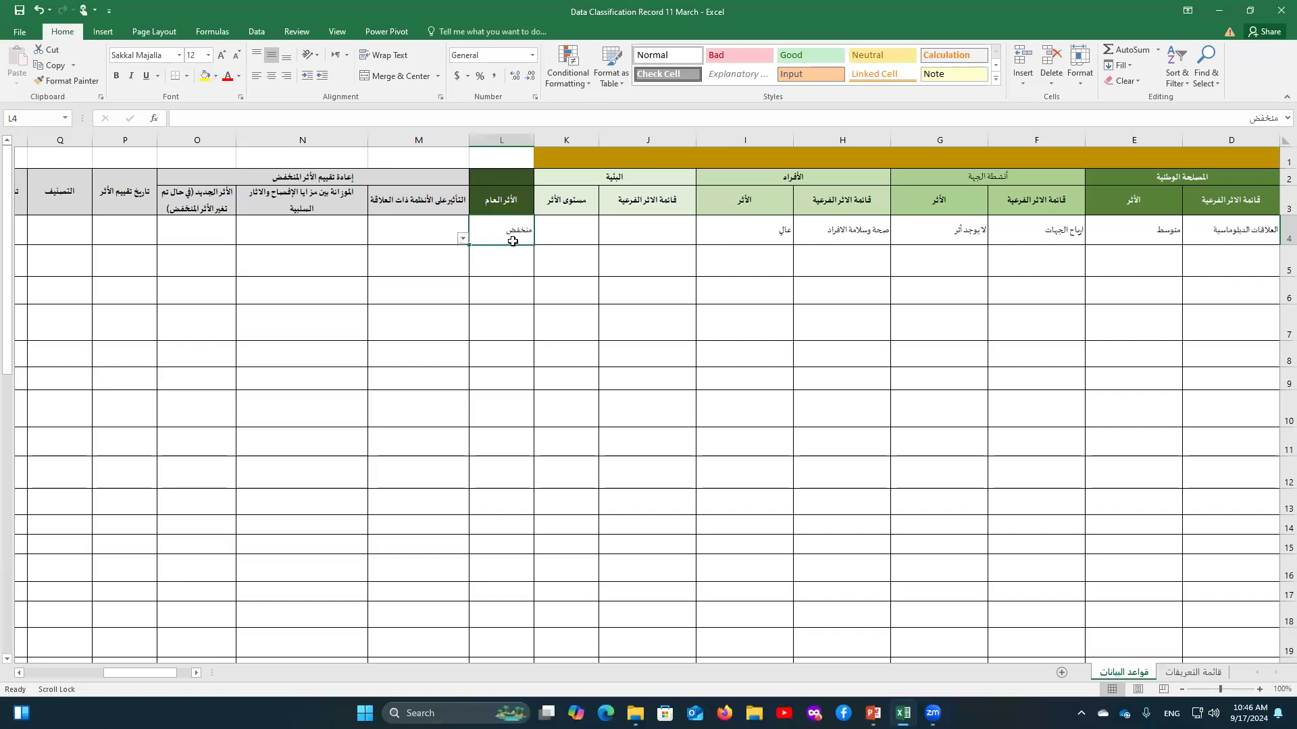
- Set the first record's effect on related regulations (التأثير على الأنظمة ذات العلاقة), cell M4, to لايوجد تأثير
{"action": "left_click", "coordinate": [439, 233]}
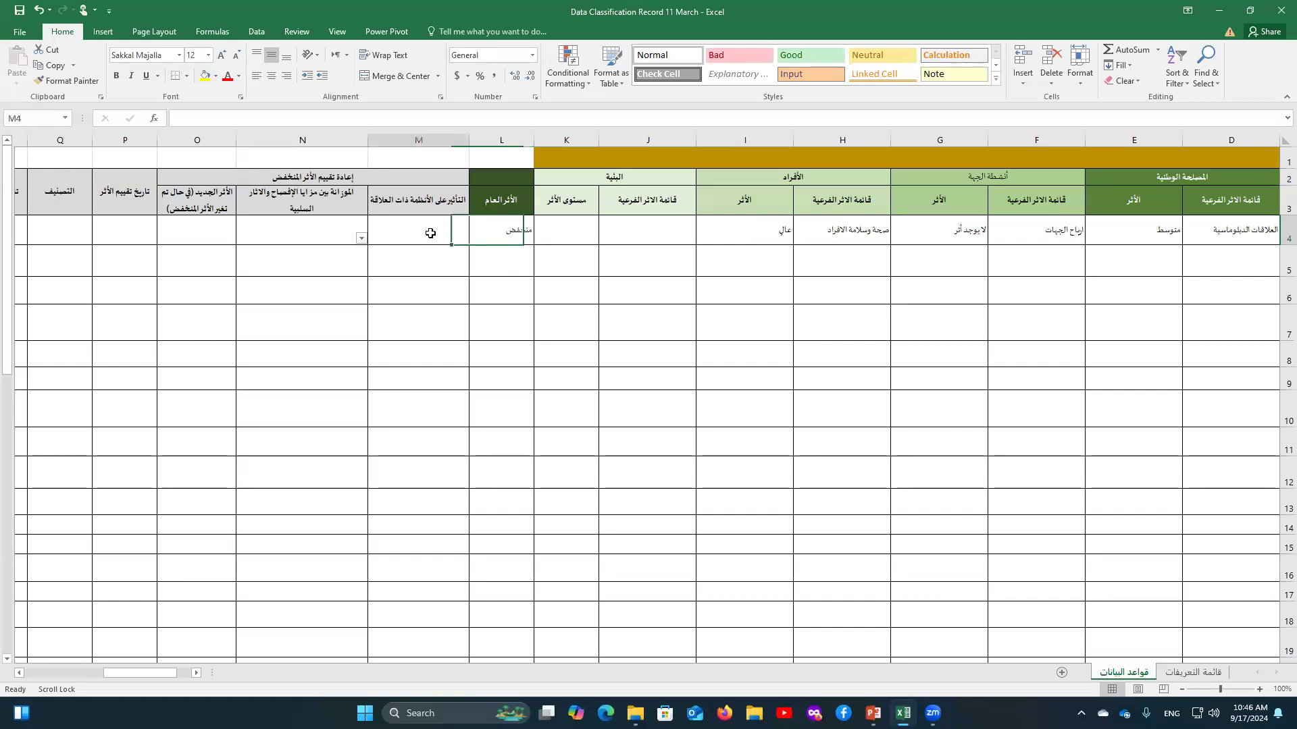
{"action": "left_click", "coordinate": [362, 239]}
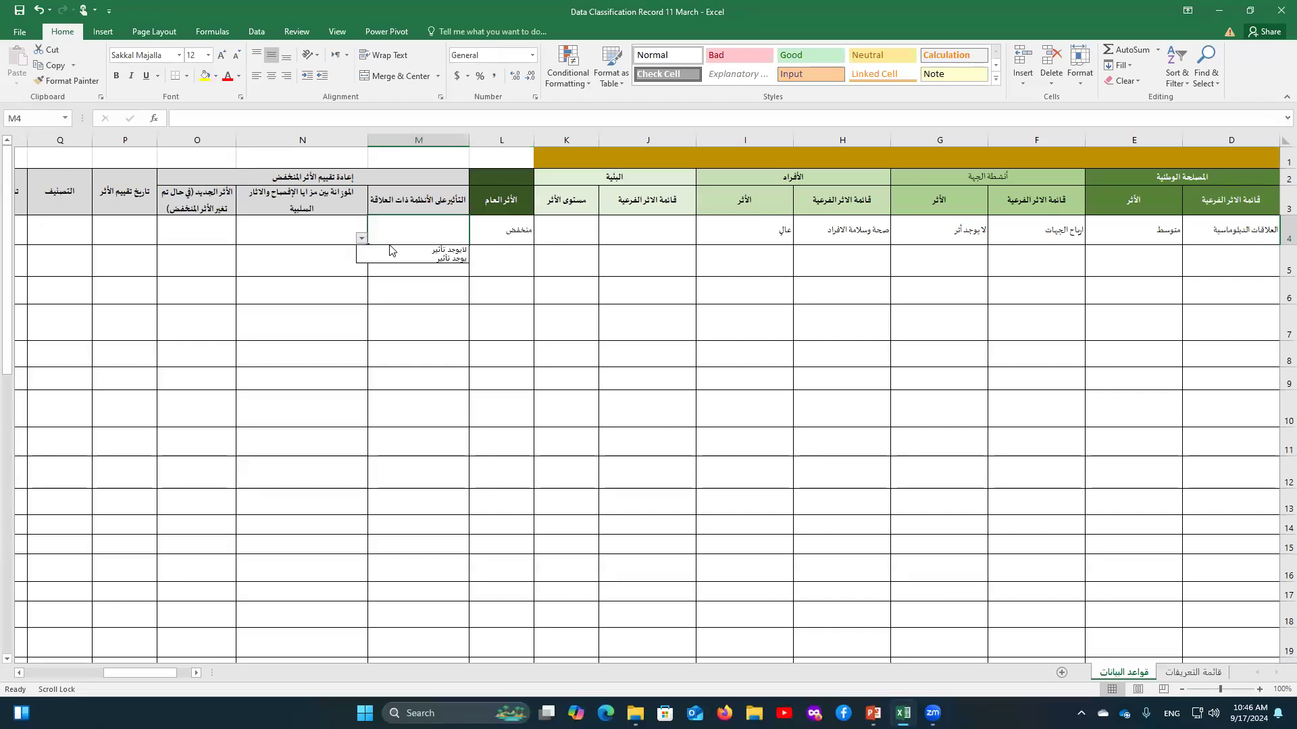
{"action": "left_click", "coordinate": [428, 198]}
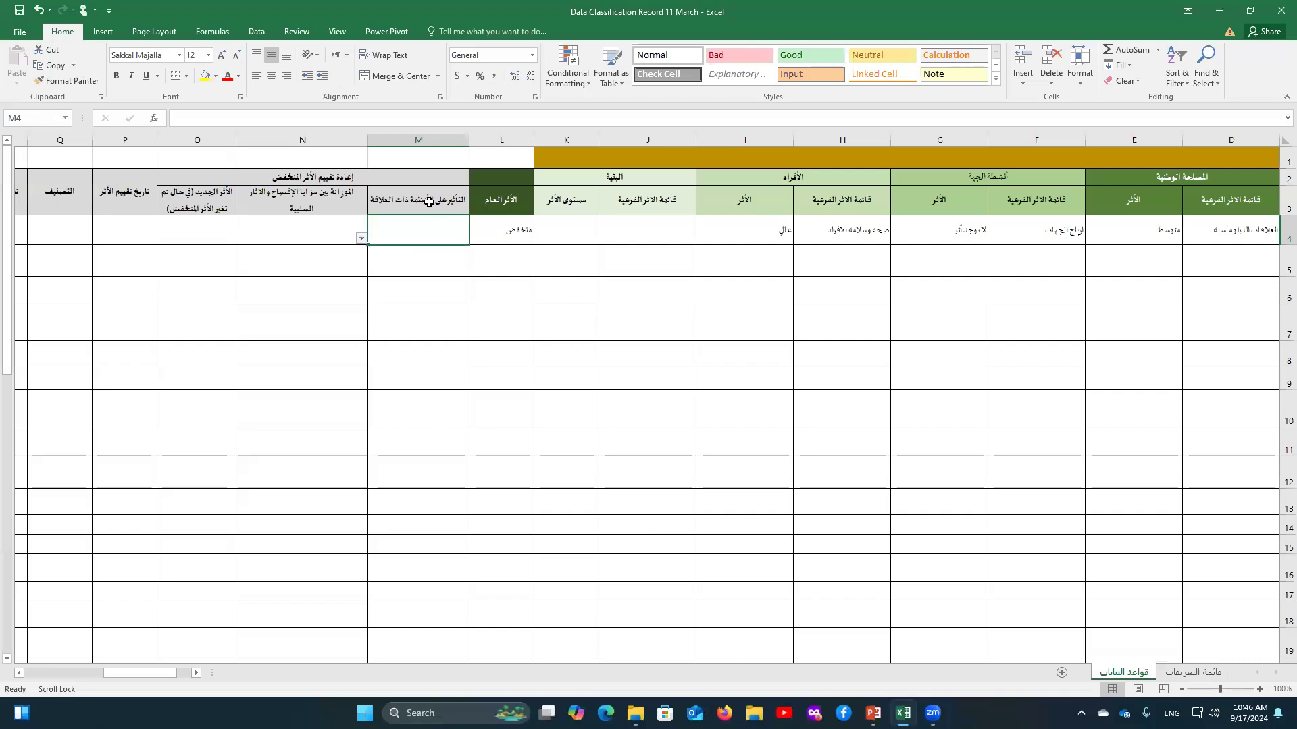
{"action": "left_click", "coordinate": [428, 199]}
{"action": "left_click", "coordinate": [386, 236]}
{"action": "left_click", "coordinate": [362, 239]}
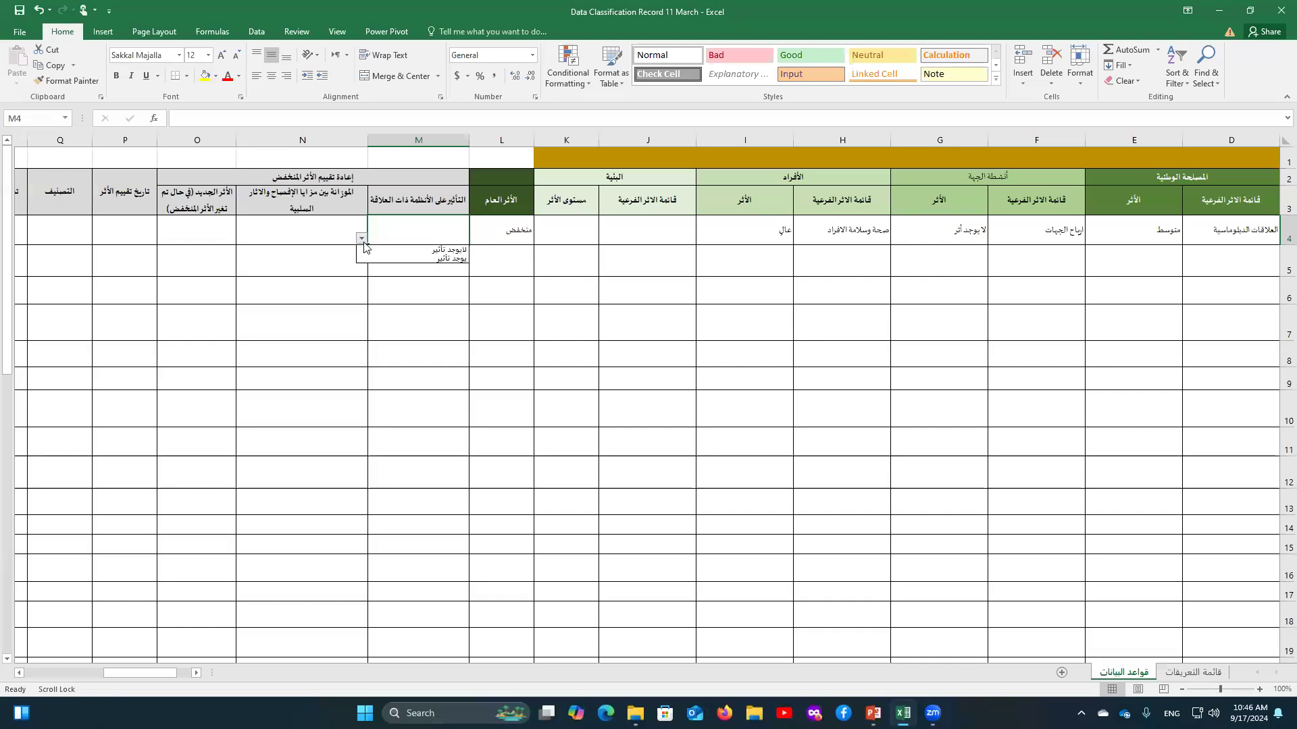
{"action": "left_click", "coordinate": [408, 250]}
- Set the first record's balance of disclosure benefits against negative effects, cell N4, to مزايا الافصاح أكبر من المزايا السلبية
{"action": "left_click", "coordinate": [315, 208]}
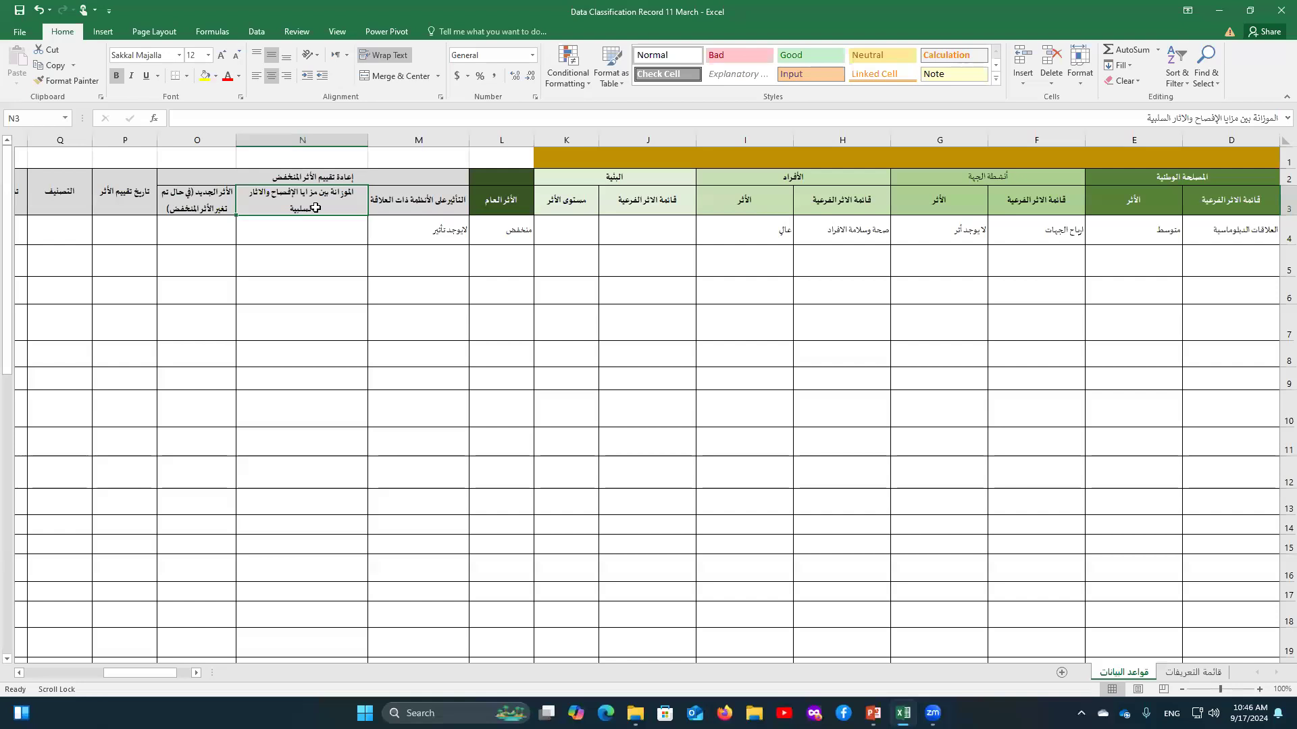
{"action": "left_click", "coordinate": [261, 243]}
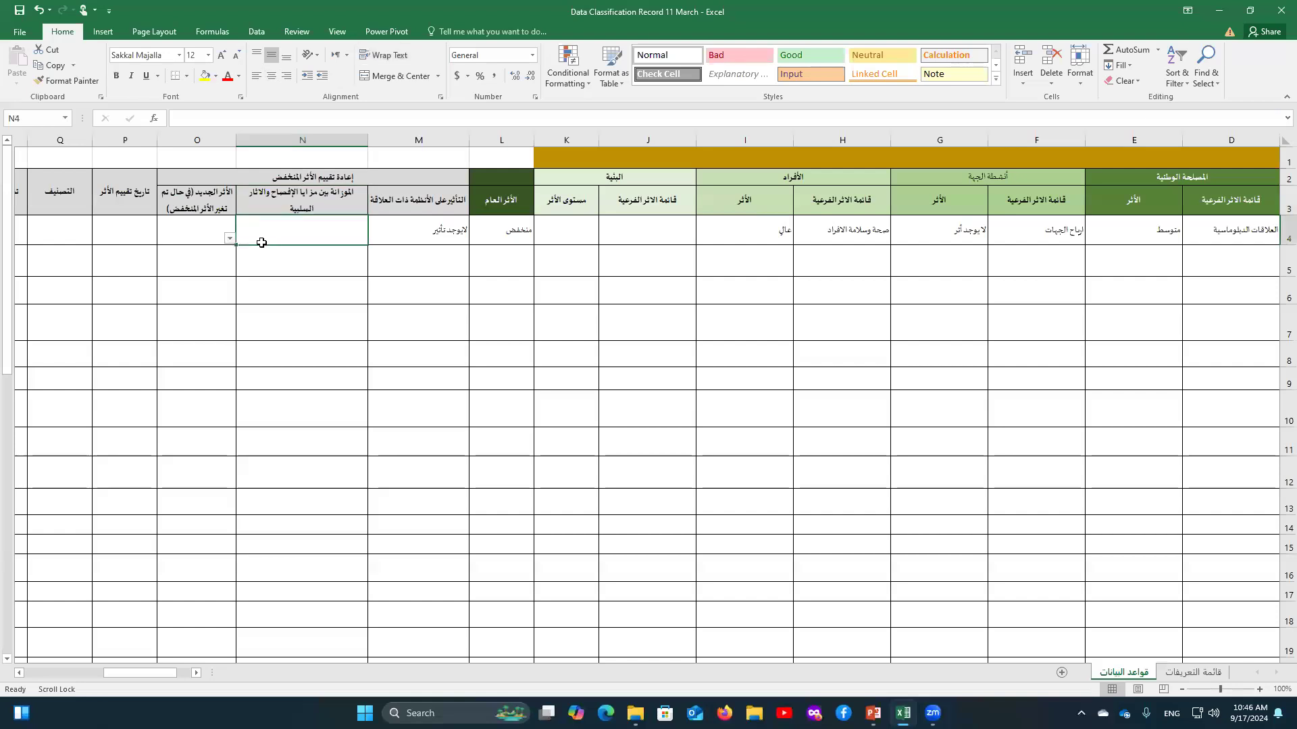
{"action": "left_click", "coordinate": [231, 240]}
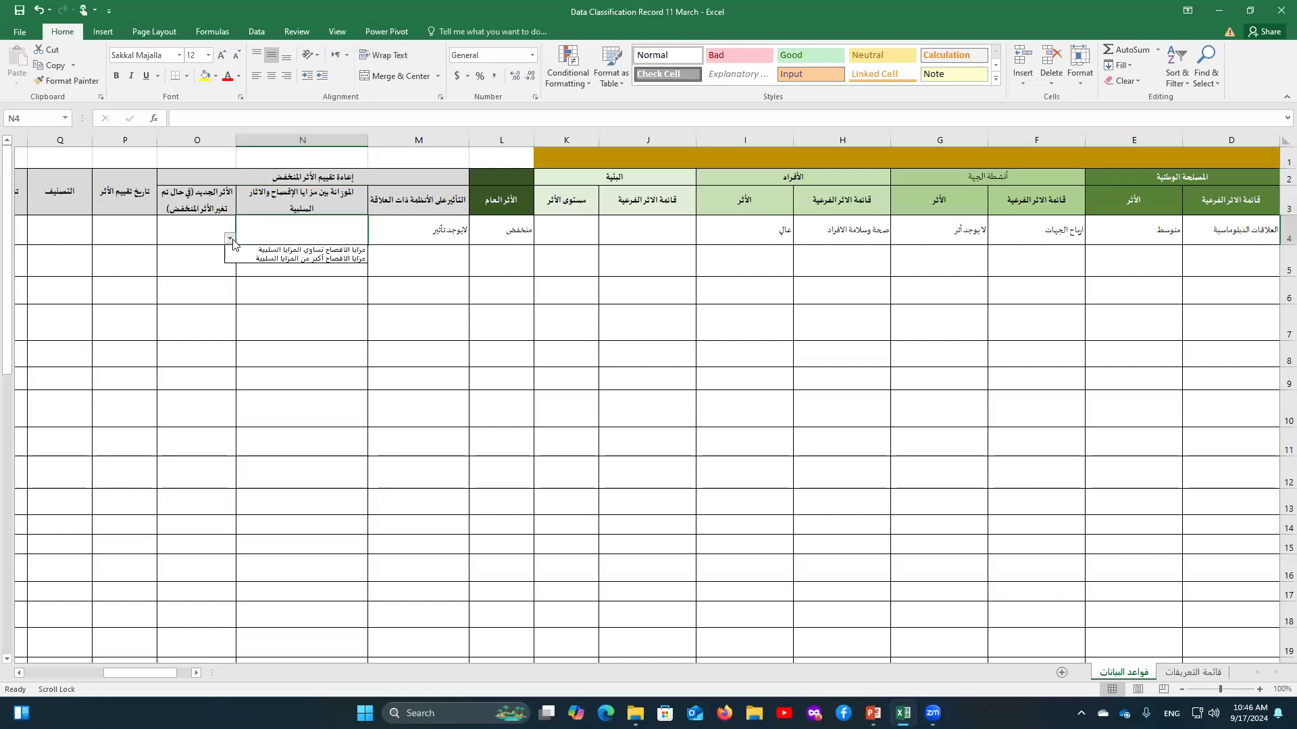
{"action": "left_click", "coordinate": [315, 258]}
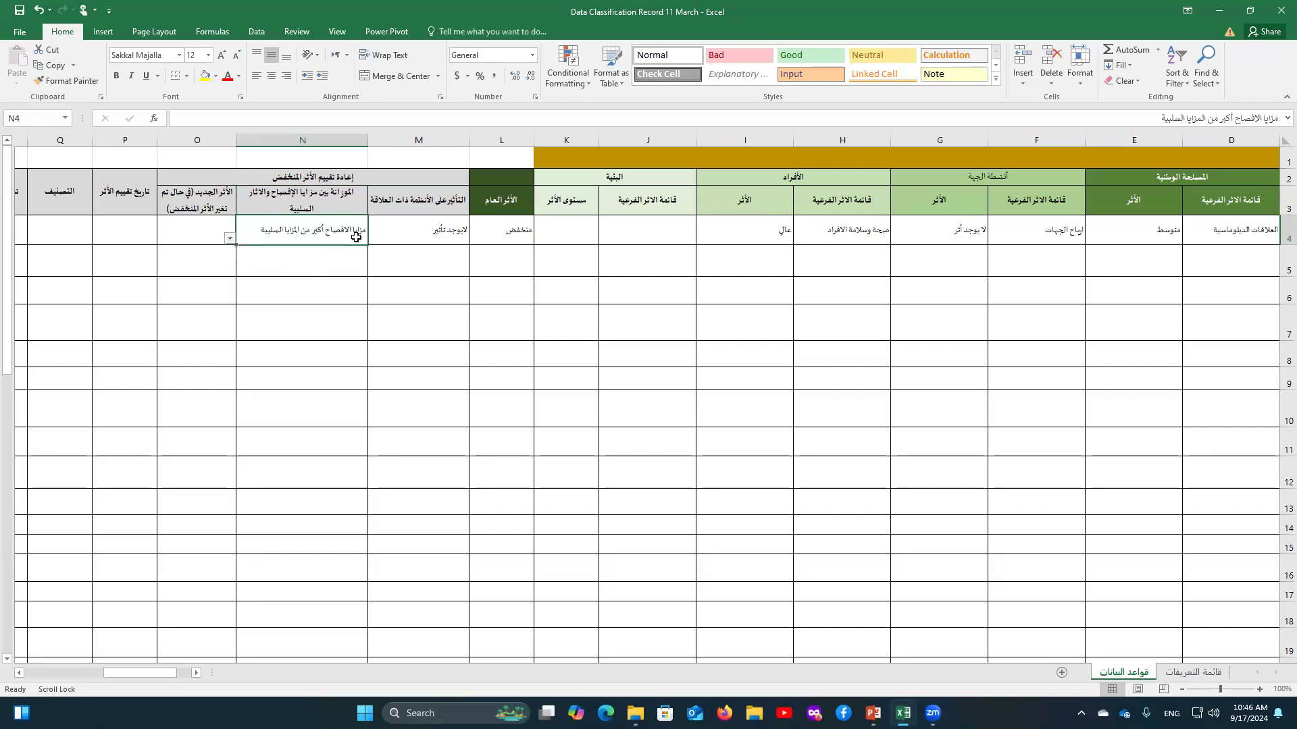
- Set the first record's new impact (الأثر الجديد), cell O4, to تغير الأثر (أصبح لايوجد أثر)
{"action": "left_click", "coordinate": [197, 239]}
{"action": "left_click", "coordinate": [151, 238]}
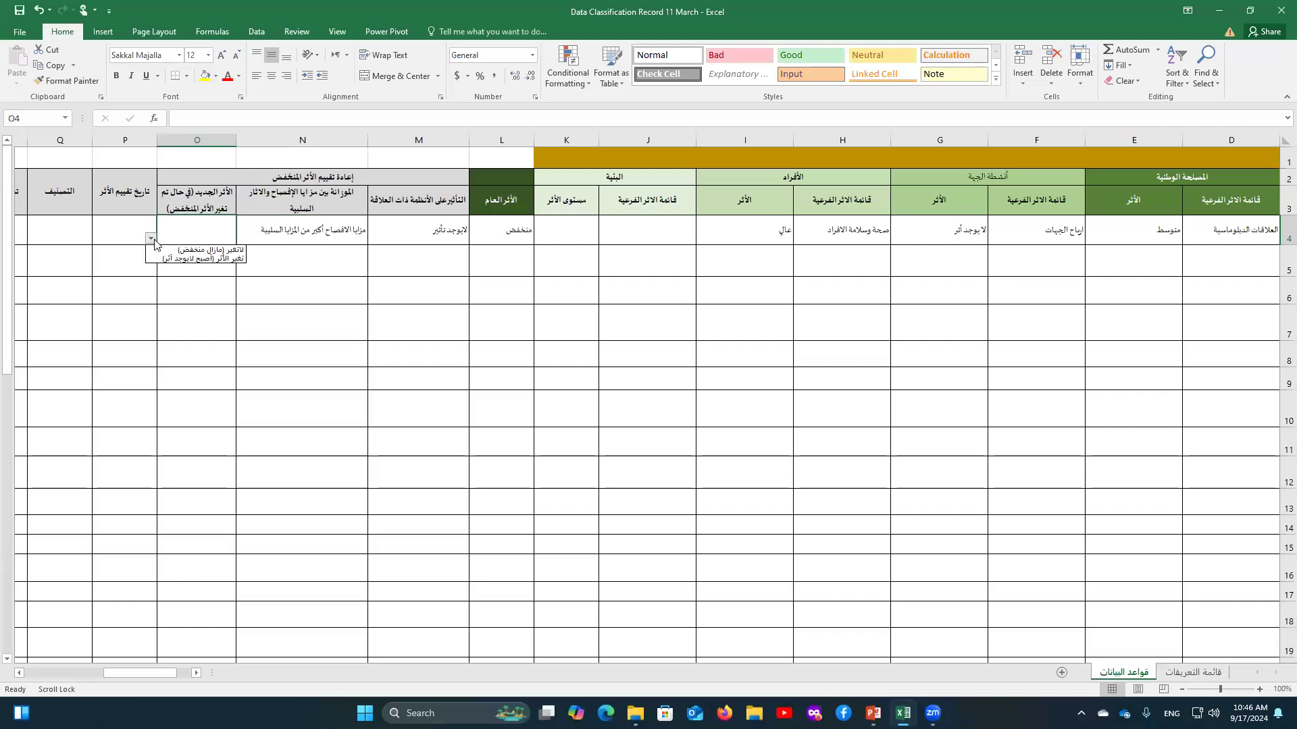
{"action": "left_click", "coordinate": [196, 260]}
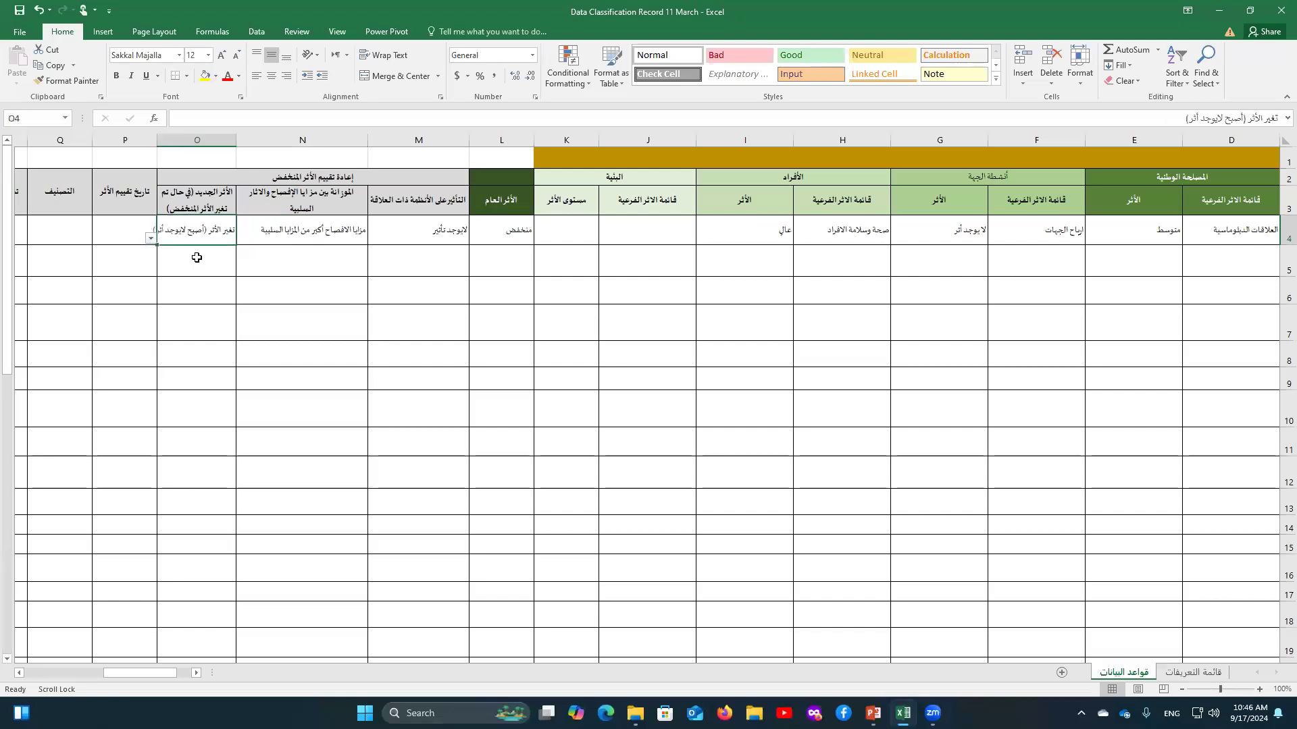
- Set the first record's overall impact in L4 to لا يوجد أثر to match the reassessment
{"action": "left_click", "coordinate": [509, 235]}
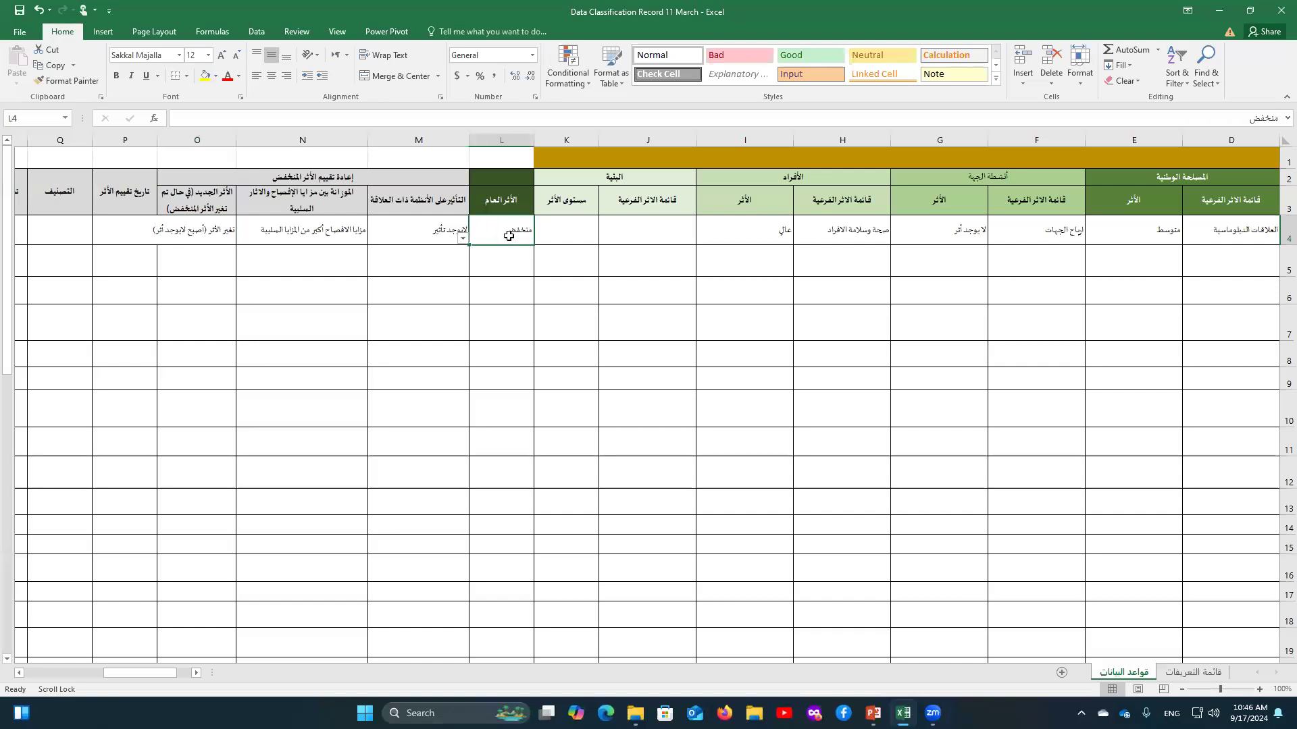
{"action": "left_click", "coordinate": [463, 239]}
{"action": "left_click", "coordinate": [516, 275]}
{"action": "left_click", "coordinate": [451, 239]}
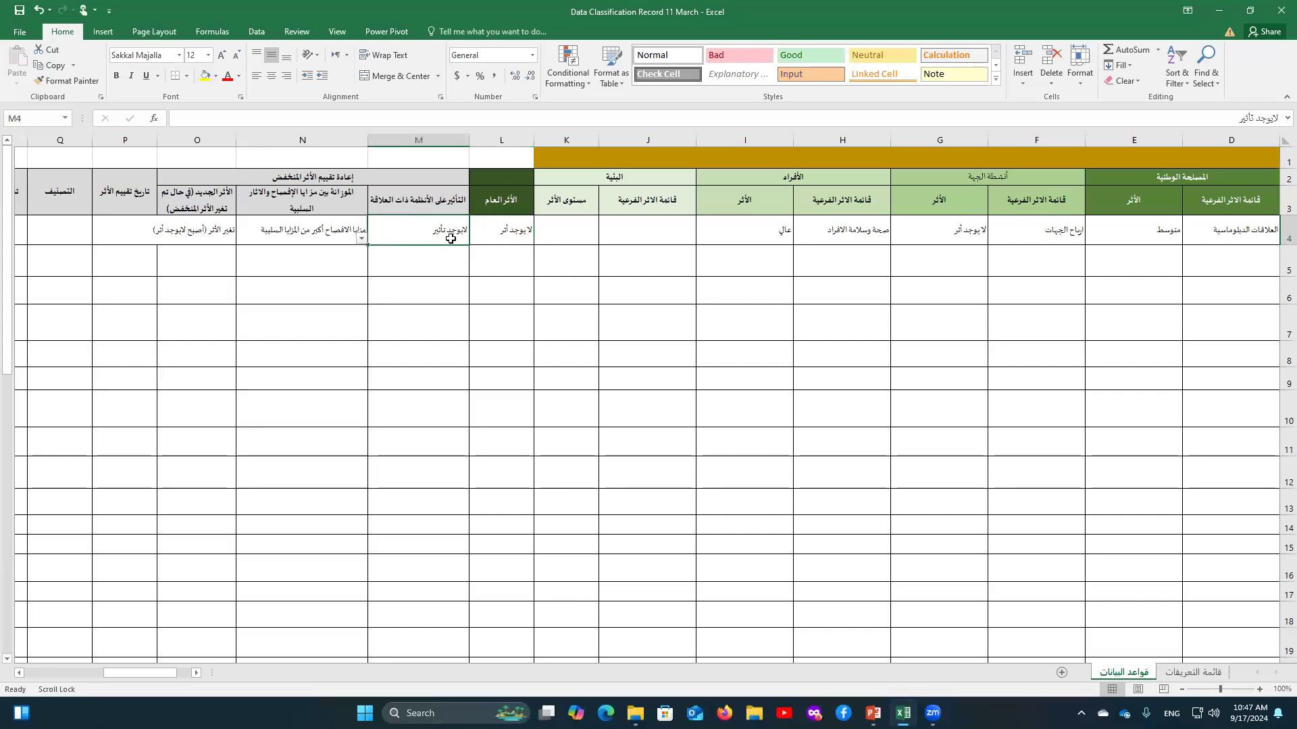
{"action": "left_click", "coordinate": [420, 208]}
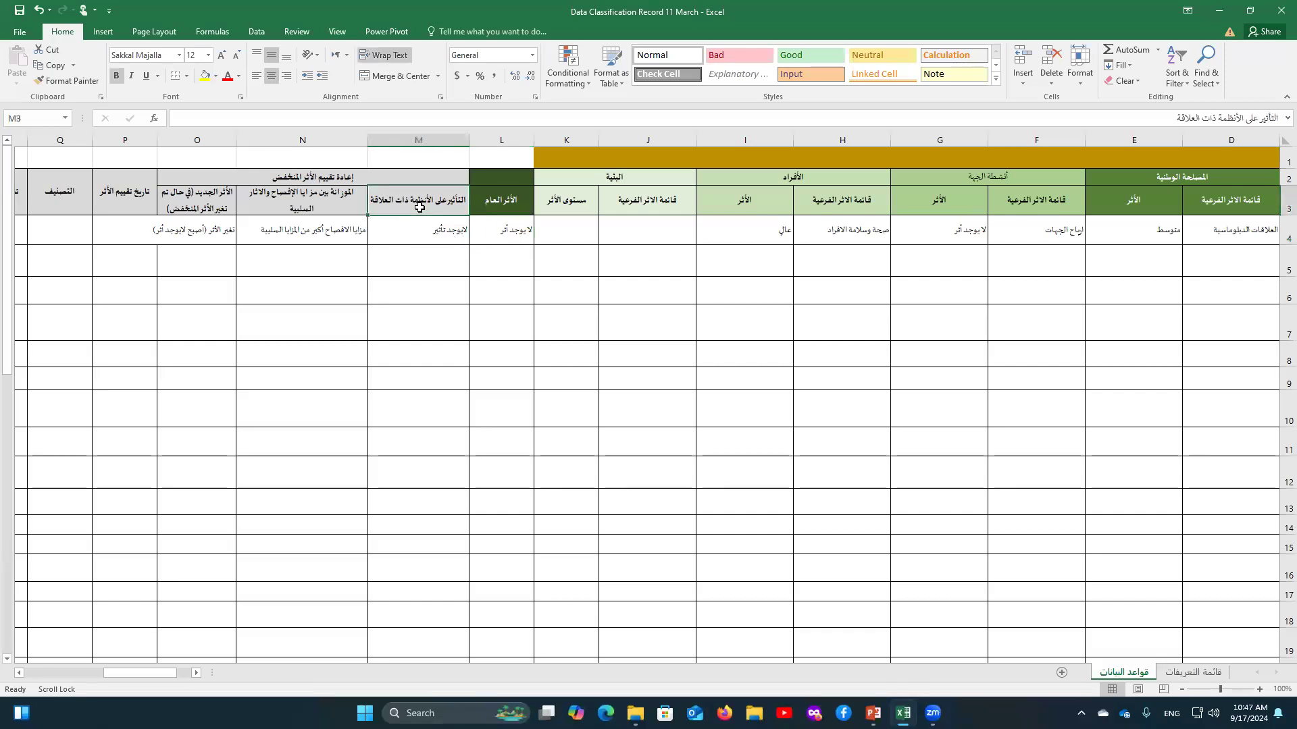
- Review the disclosure balance in N4, and switch to PowerPoint to consult the classification levels table (التصنيف) on slide 19
{"action": "left_click", "coordinate": [342, 235]}
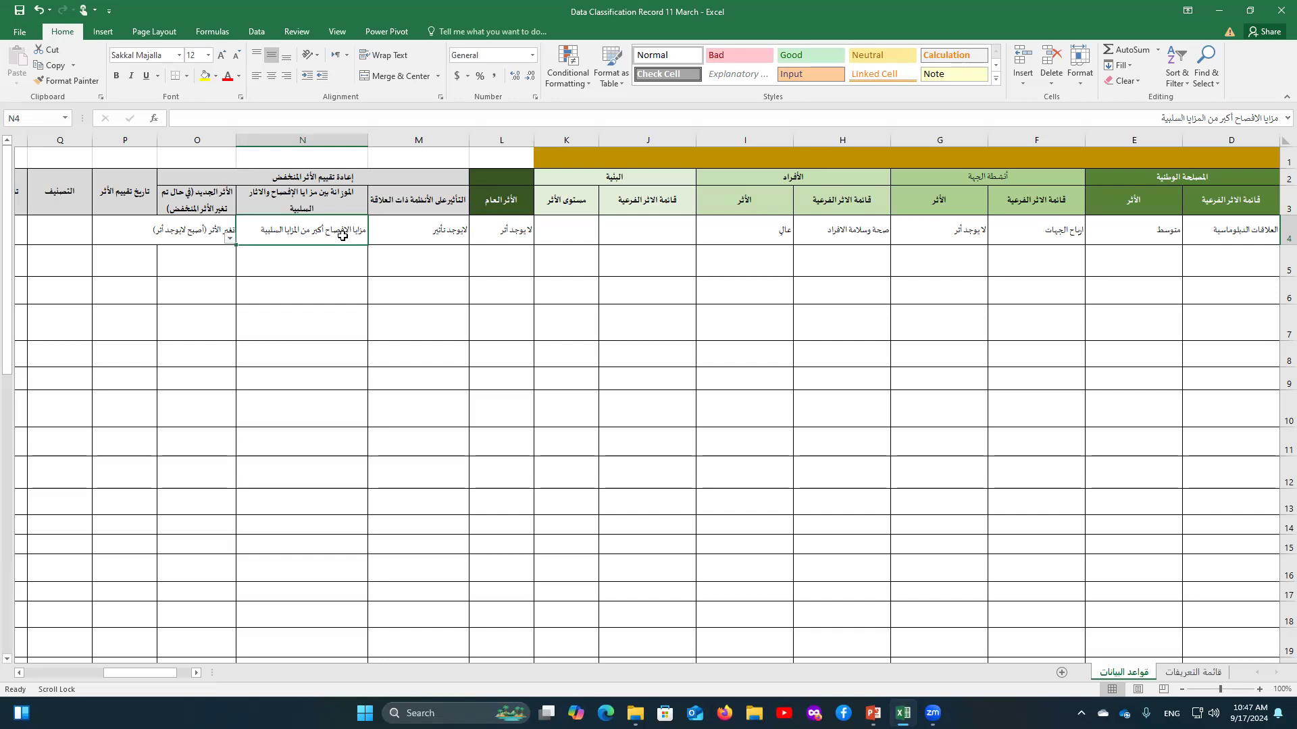
{"action": "left_click", "coordinate": [872, 713]}
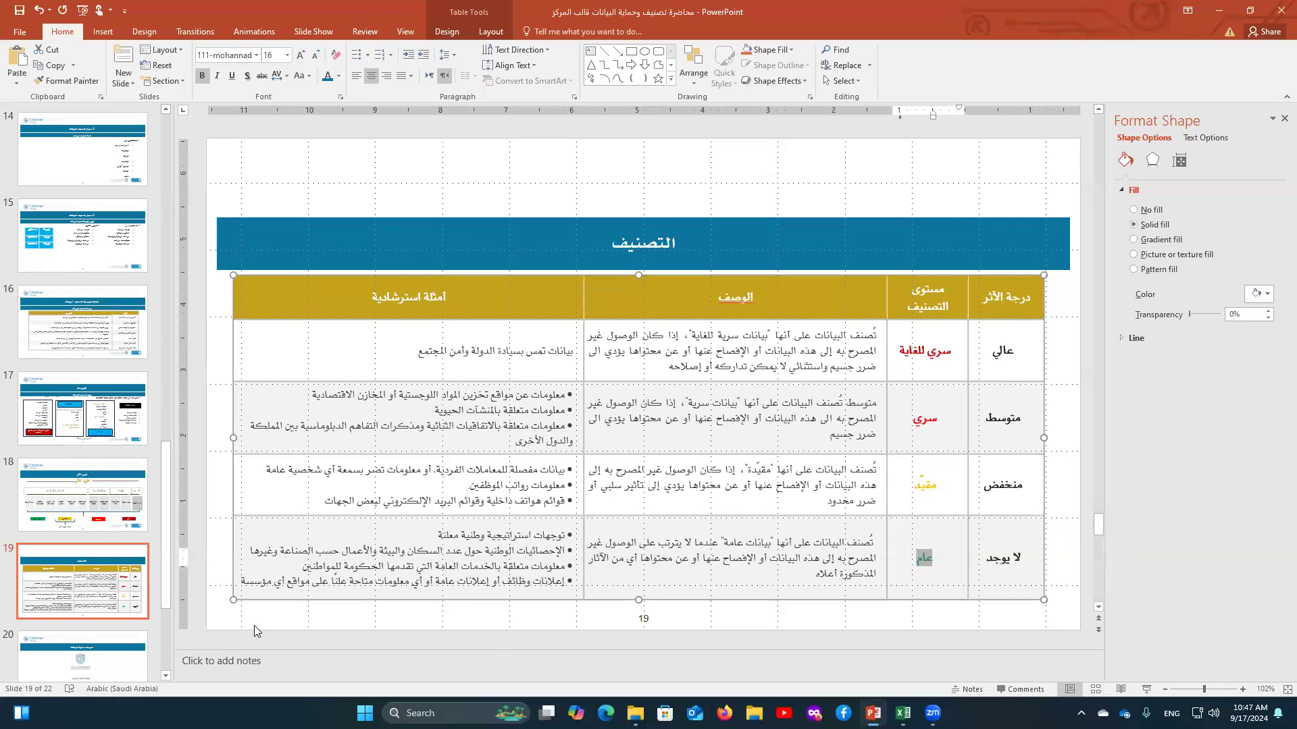
{"action": "key", "text": "Escape"}
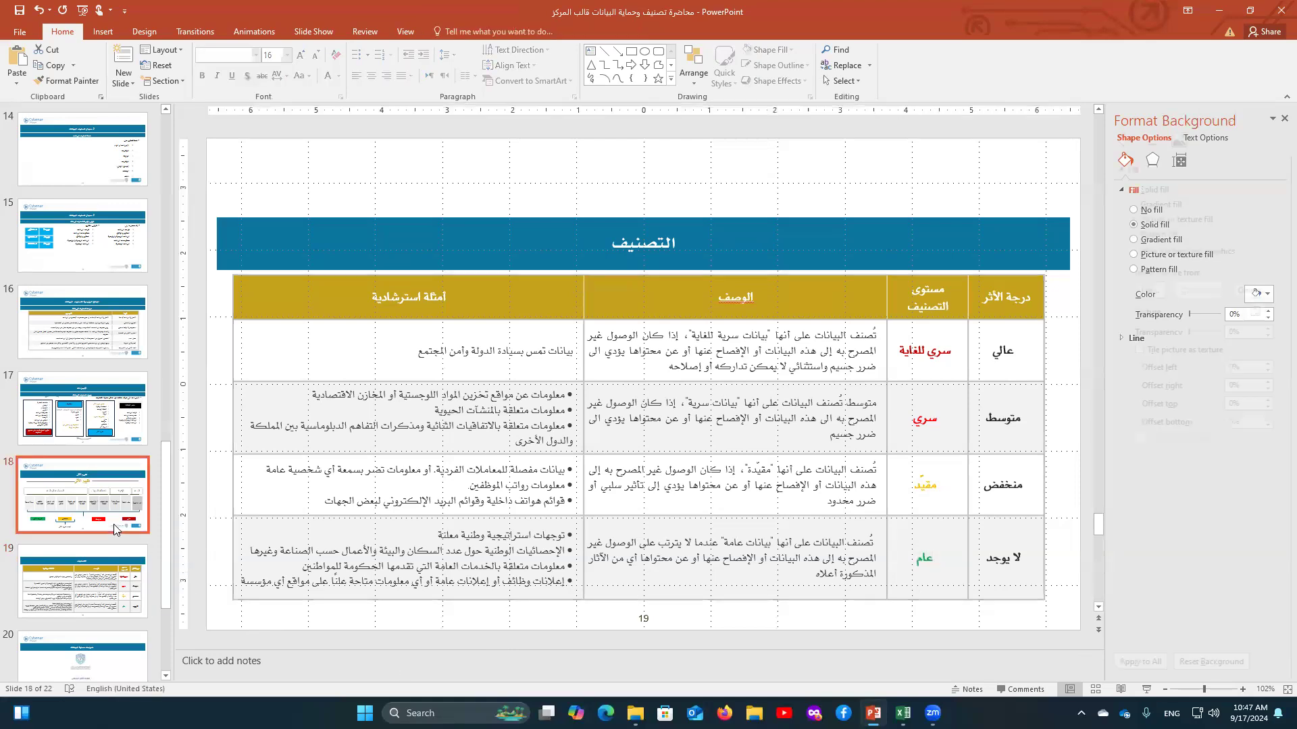
- Switch back to the Excel register and examine the remaining columns, from the classification date (تاريخ التصنيف) to the notes (ملاحظات)
{"action": "left_click", "coordinate": [903, 714]}
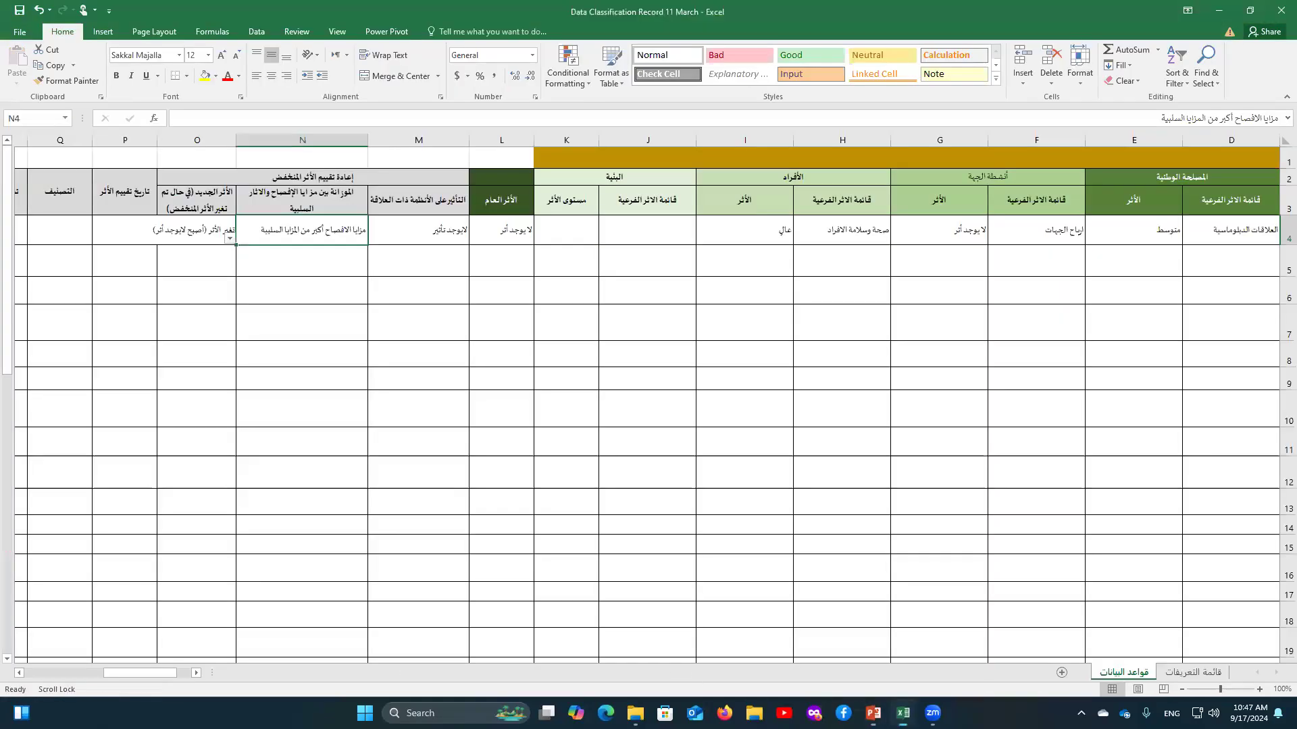
{"action": "left_click", "coordinate": [28, 673]}
{"action": "left_click", "coordinate": [697, 331]}
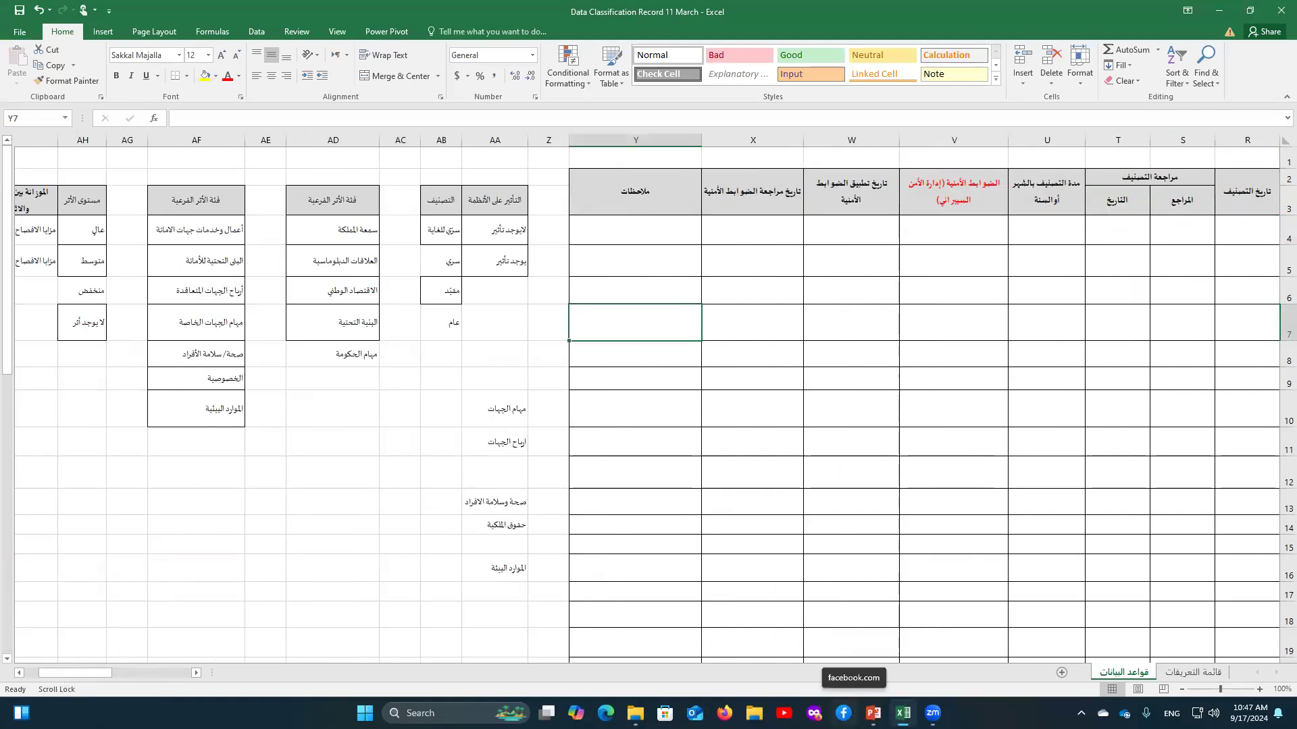
{"action": "left_click", "coordinate": [859, 503]}
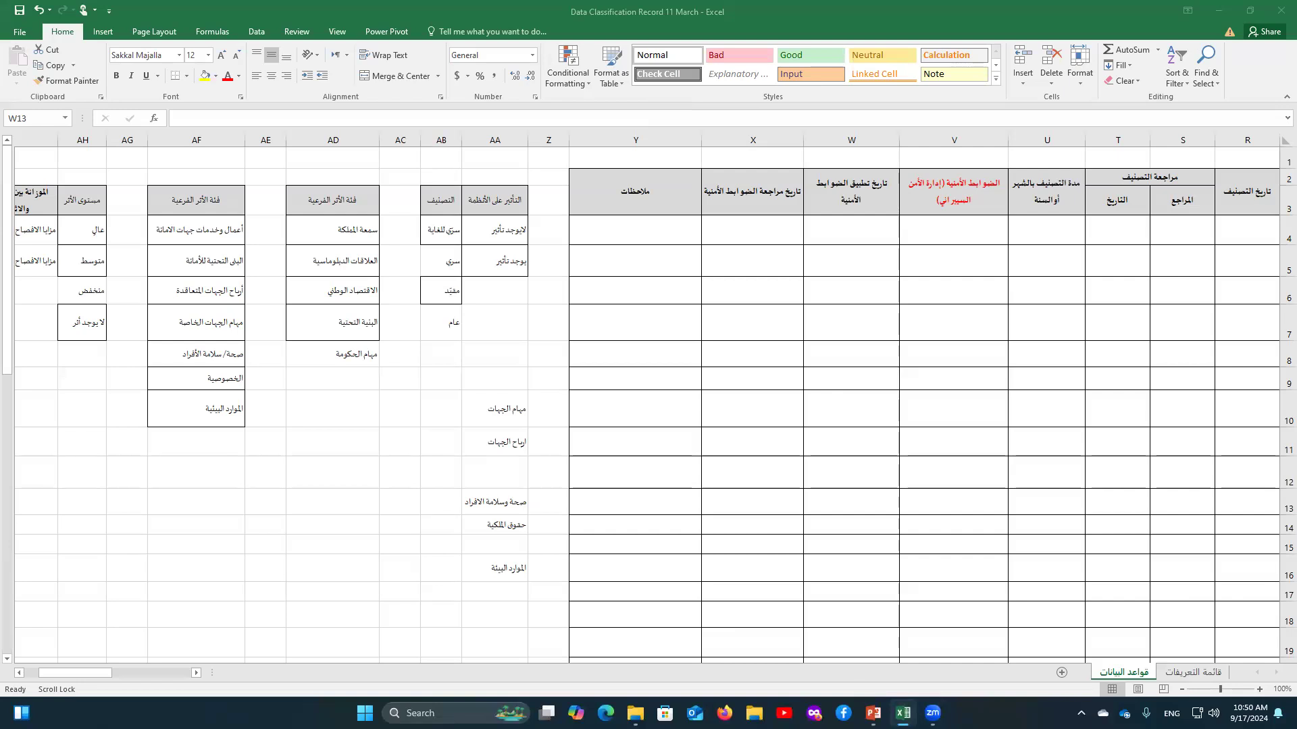
- Switch to PowerPoint and review the data protection controls slide 20, the classification slide 19 and the impact assessment slide 18 (تقييم الأثر)
{"action": "left_click", "coordinate": [872, 713]}
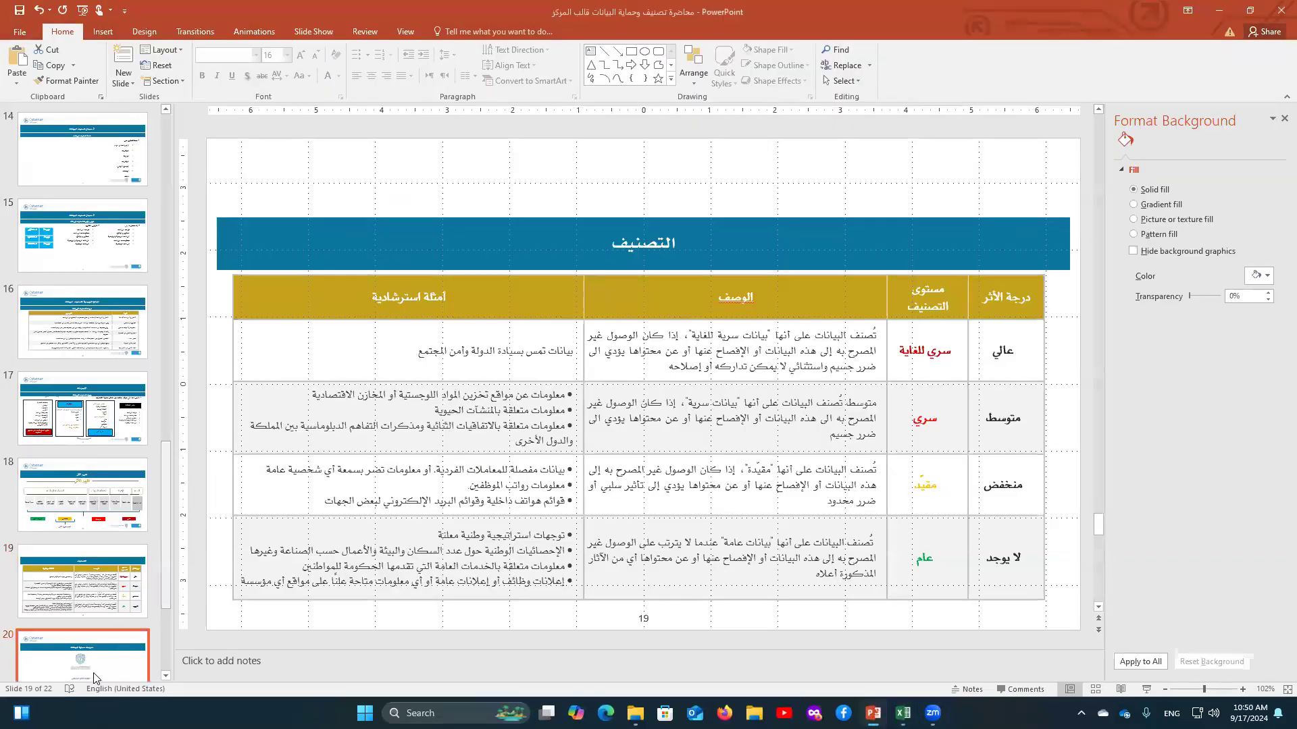
{"action": "left_click", "coordinate": [103, 529]}
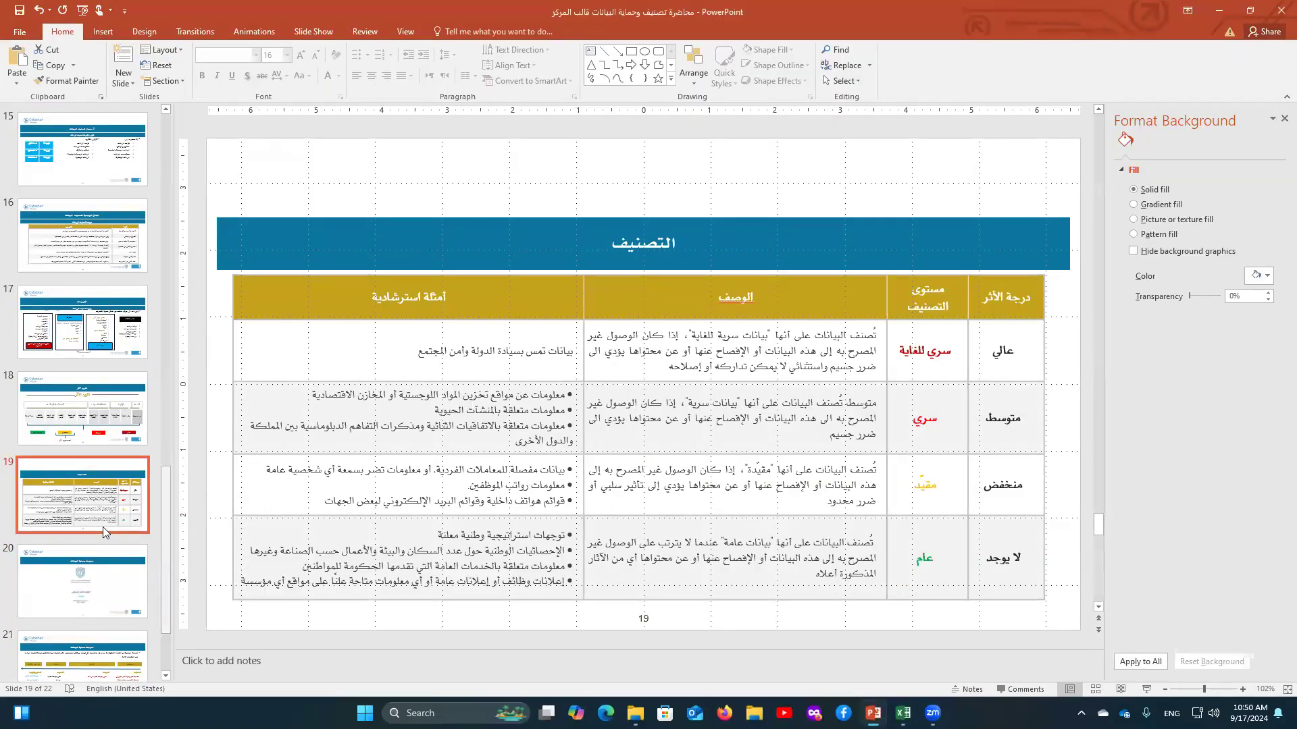
{"action": "left_click", "coordinate": [118, 586]}
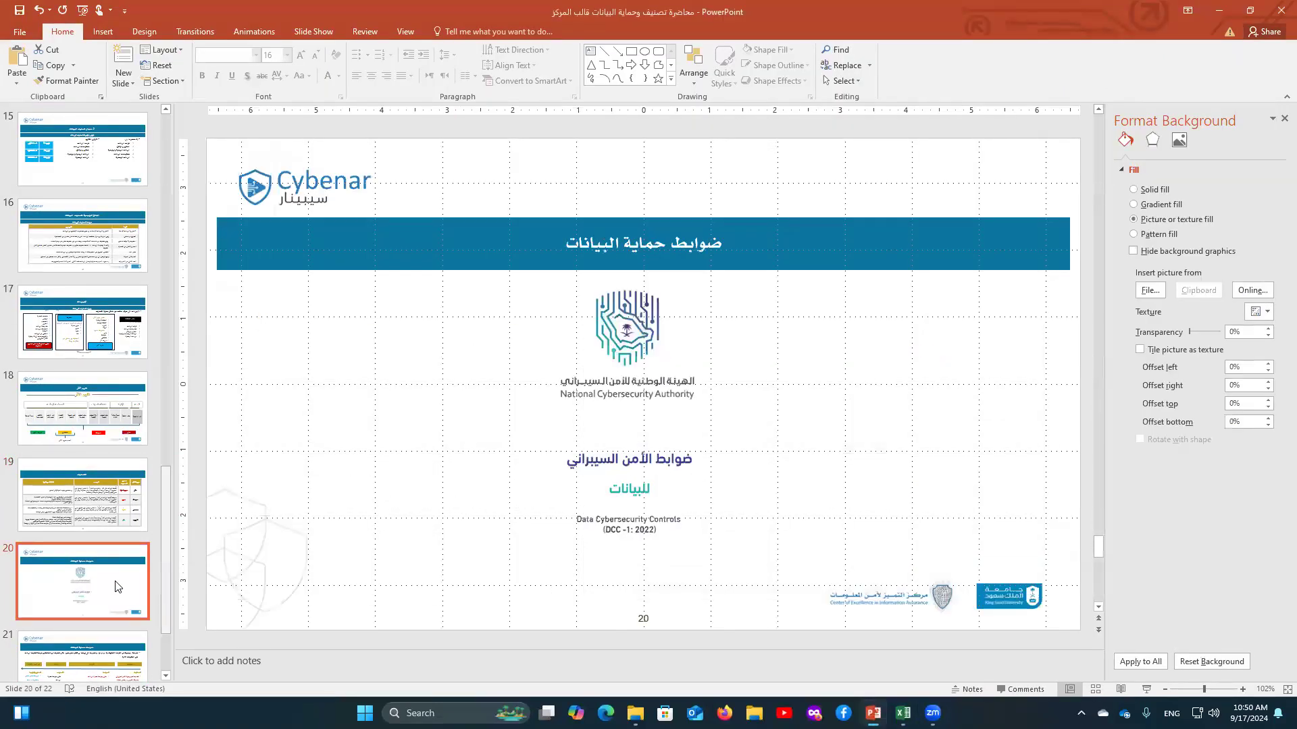
{"action": "mouse_move", "coordinate": [933, 713]}
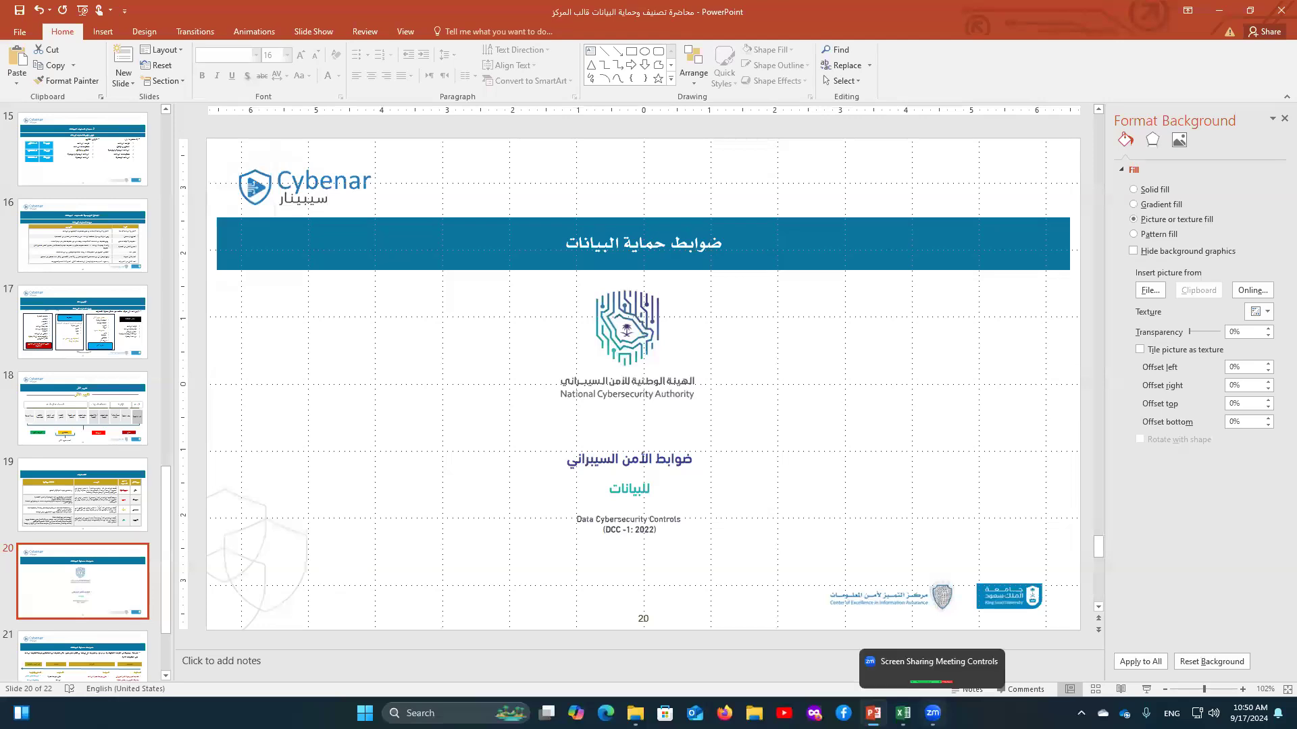
{"action": "left_click", "coordinate": [118, 436]}
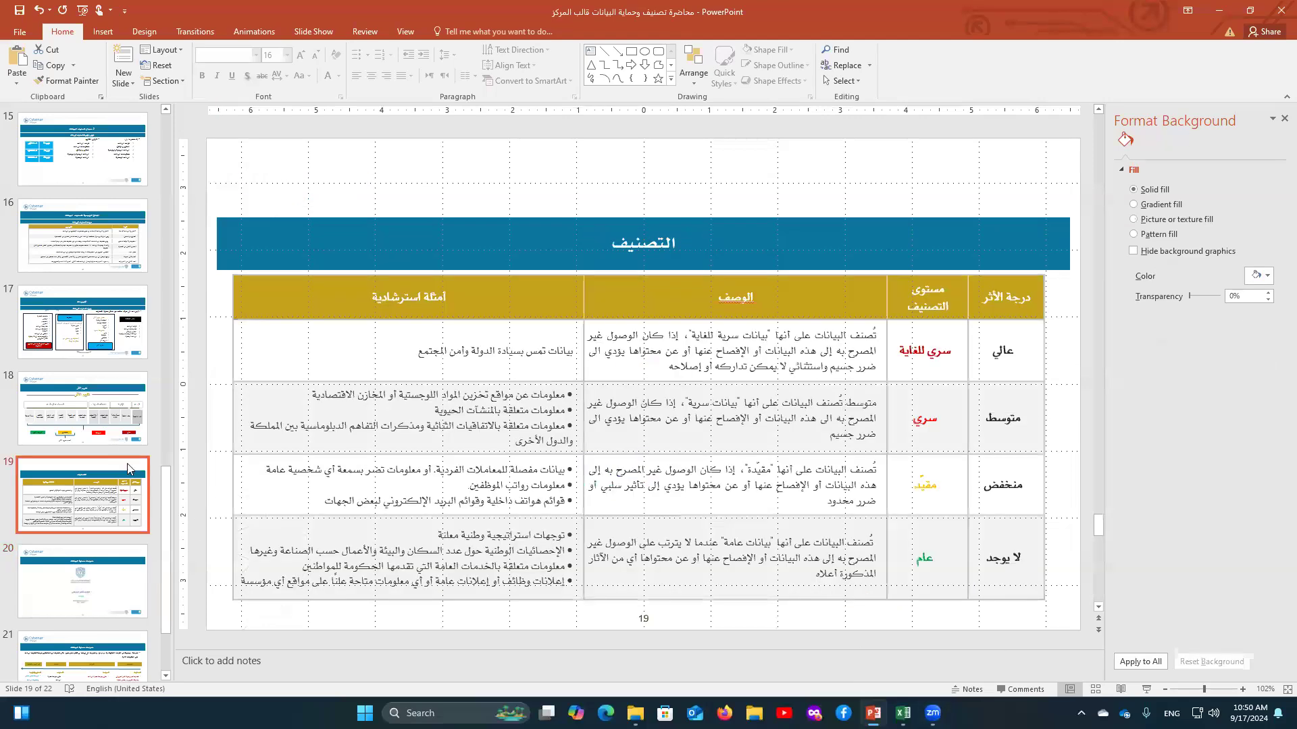
{"action": "left_click", "coordinate": [119, 353]}
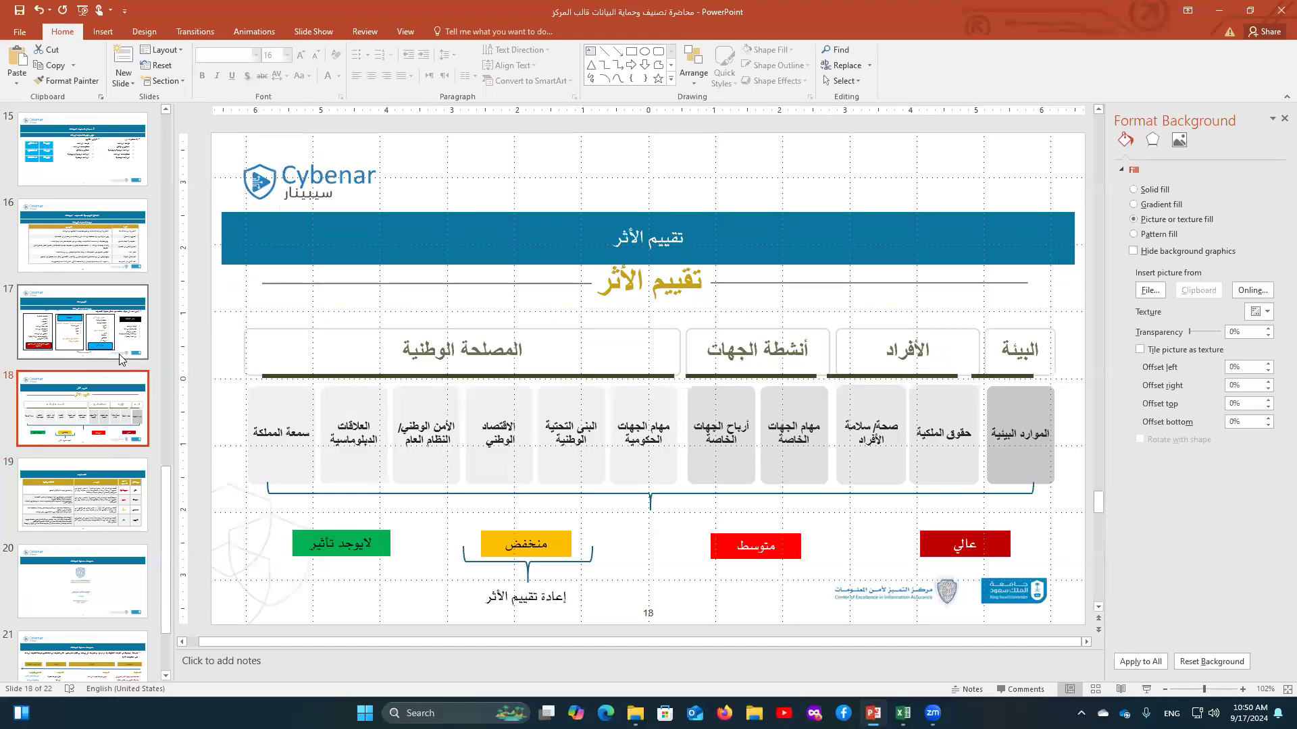